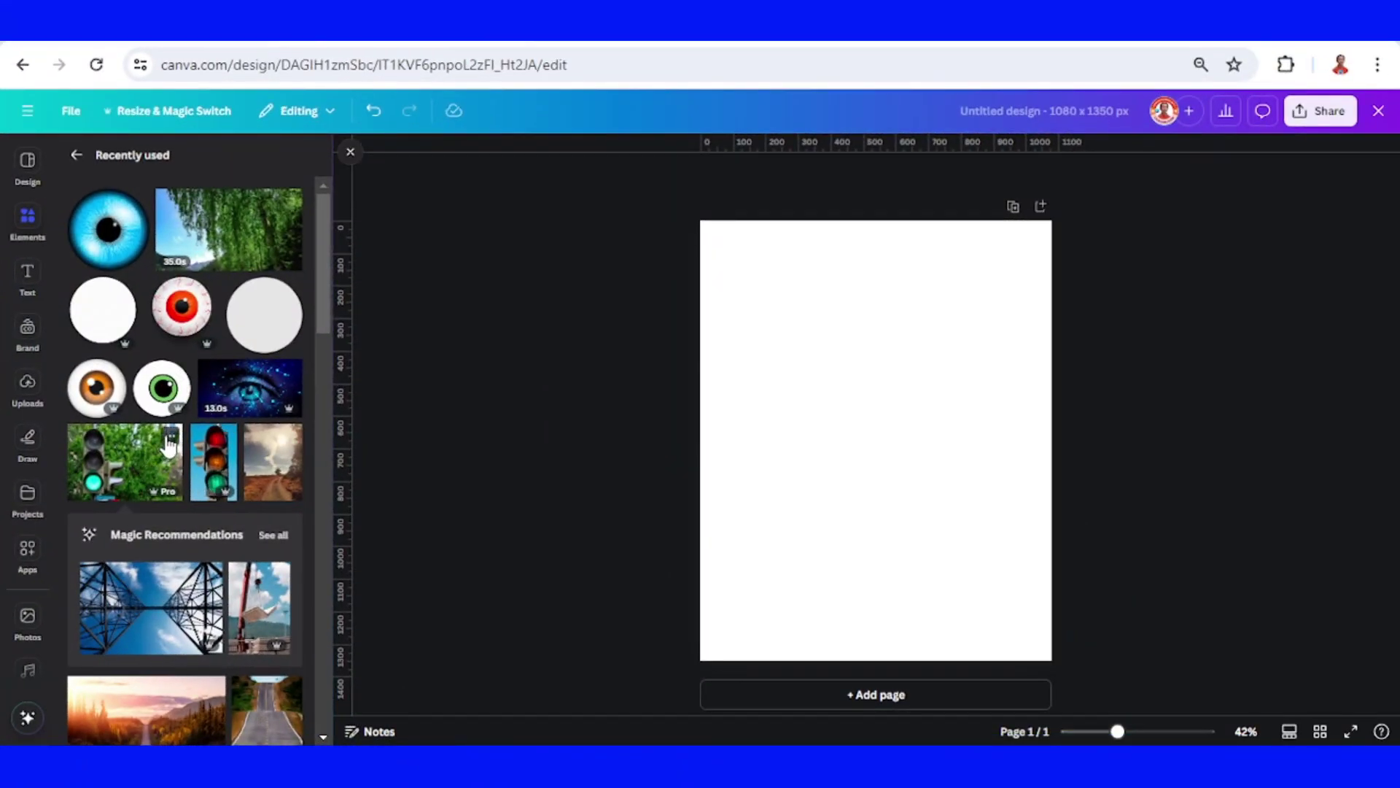
Add the green traffic-light photo from Recently used elements to the blank 1080 × 1350 page.
{"action": "left_click", "coordinate": [170, 435]}
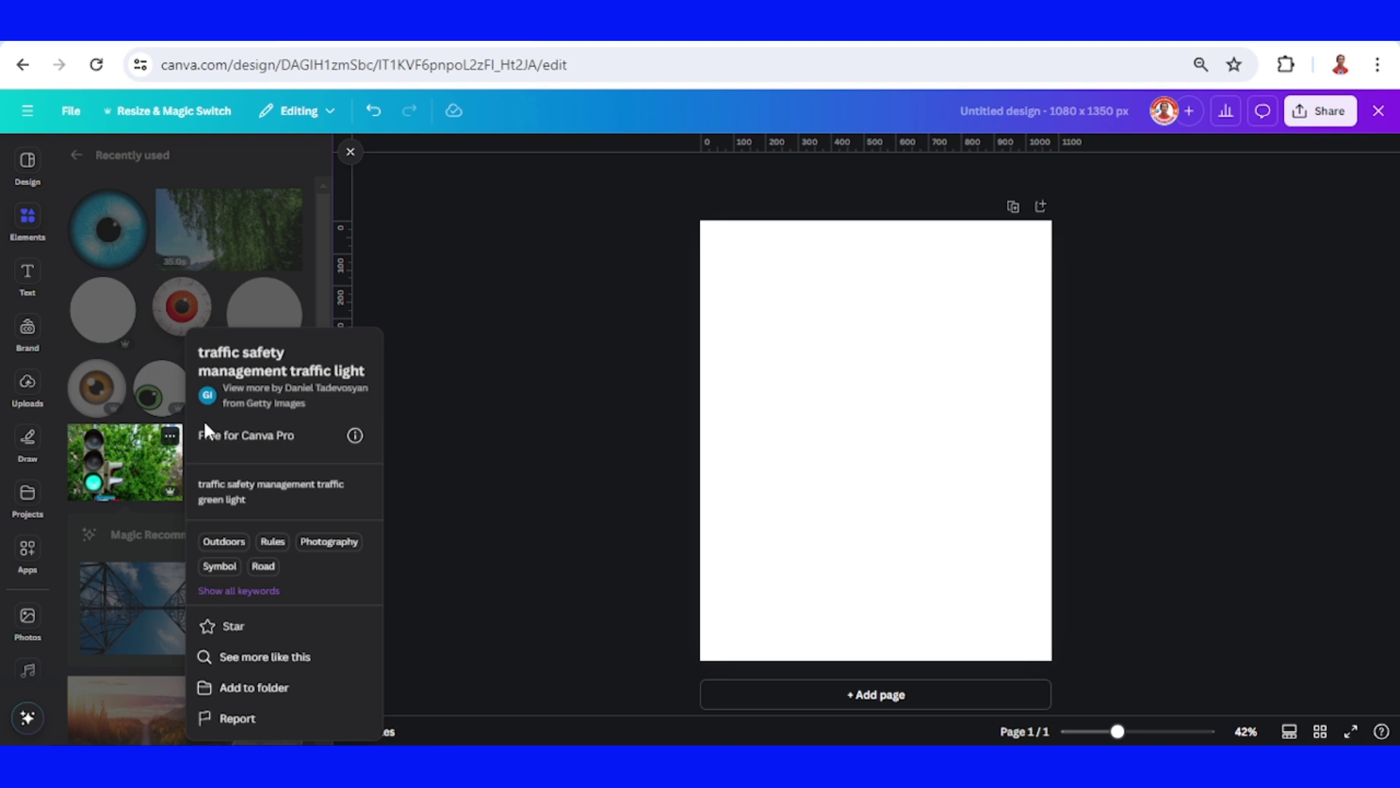
{"action": "left_click", "coordinate": [113, 474]}
{"action": "left_click", "coordinate": [113, 474]}
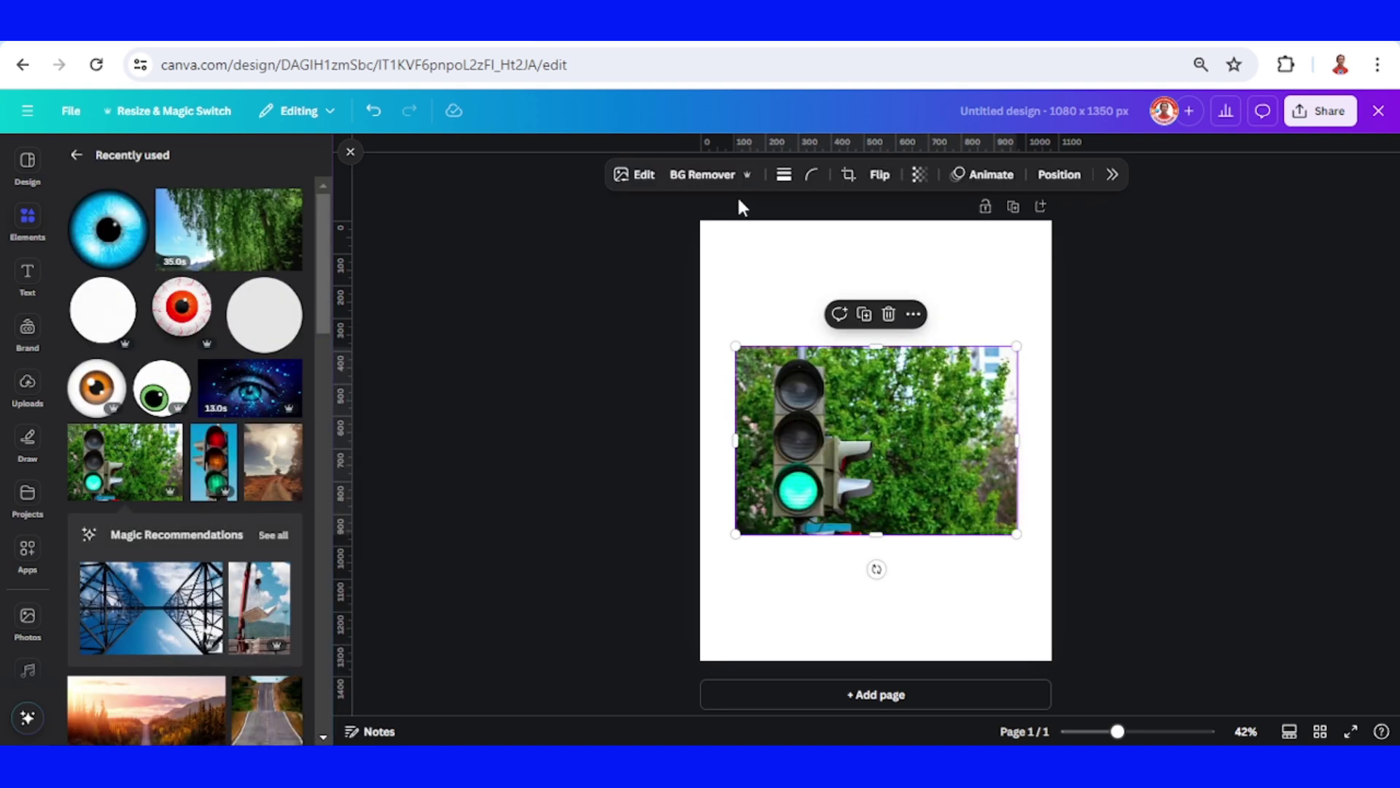
Remove the photo's tree background and enlarge the traffic light to full page height.
{"action": "left_click", "coordinate": [696, 177]}
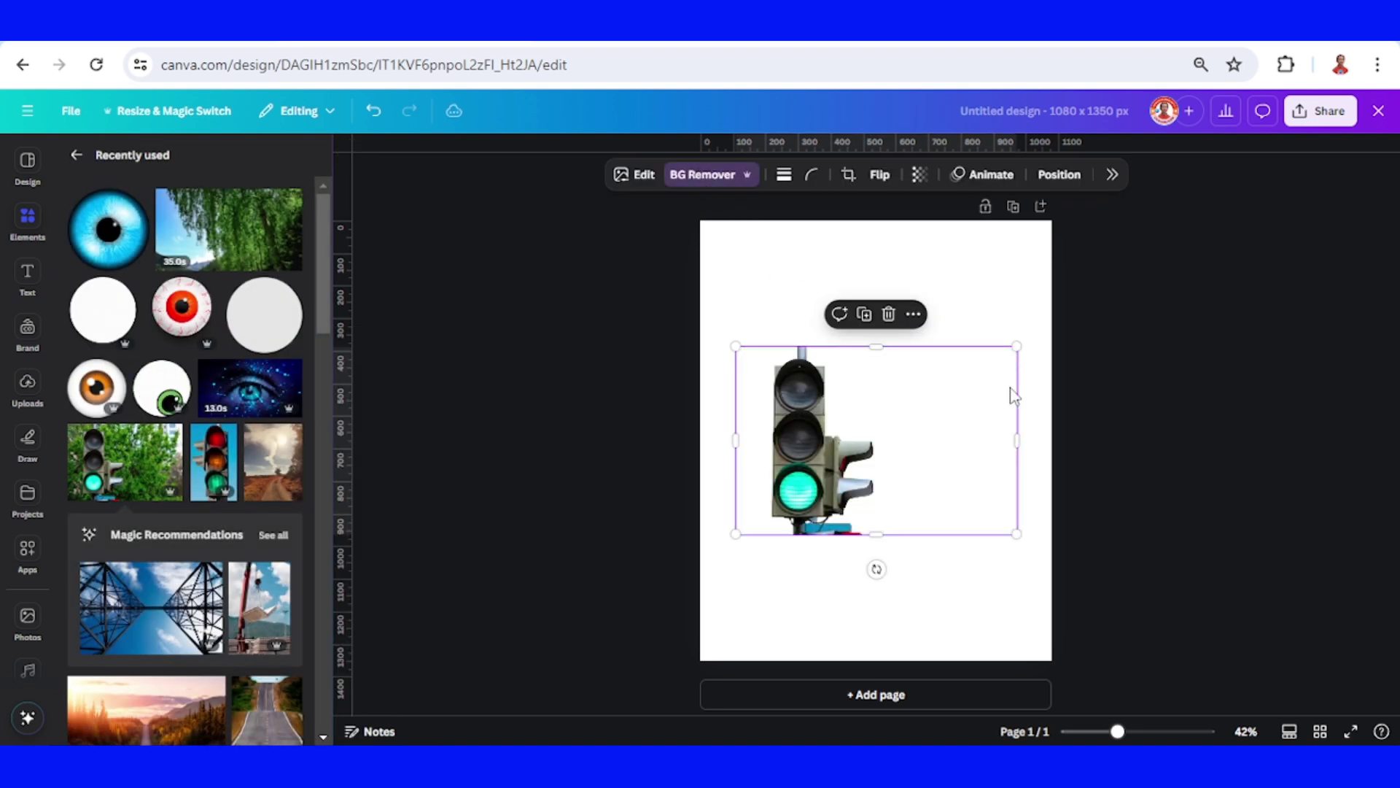
{"action": "mouse_move", "coordinate": [1015, 346]}
{"action": "left_mouse_down"}
{"action": "mouse_move", "coordinate": [1068, 305]}
{"action": "mouse_move", "coordinate": [997, 359]}
{"action": "left_mouse_up"}
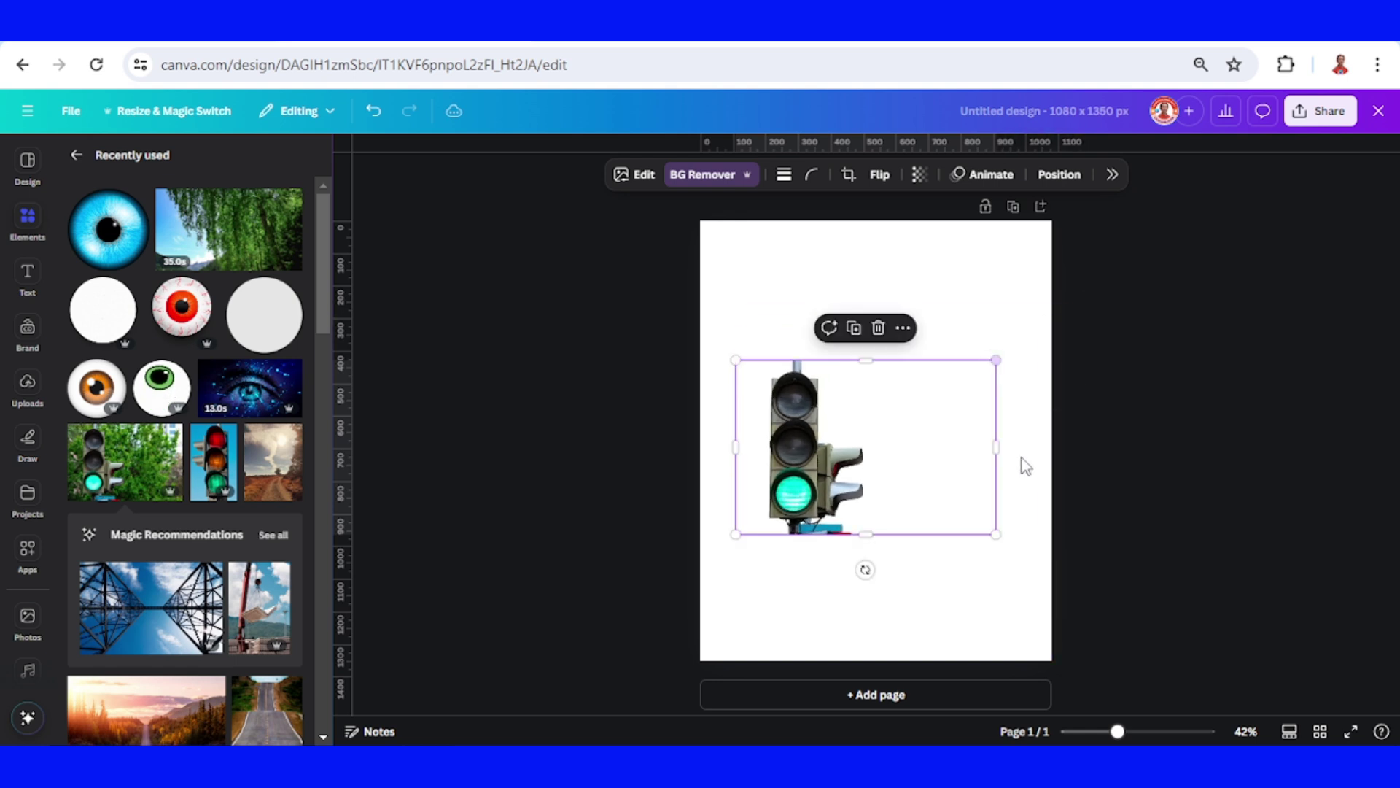
{"action": "left_click_drag", "start_coordinate": [996, 446], "coordinate": [896, 454]}
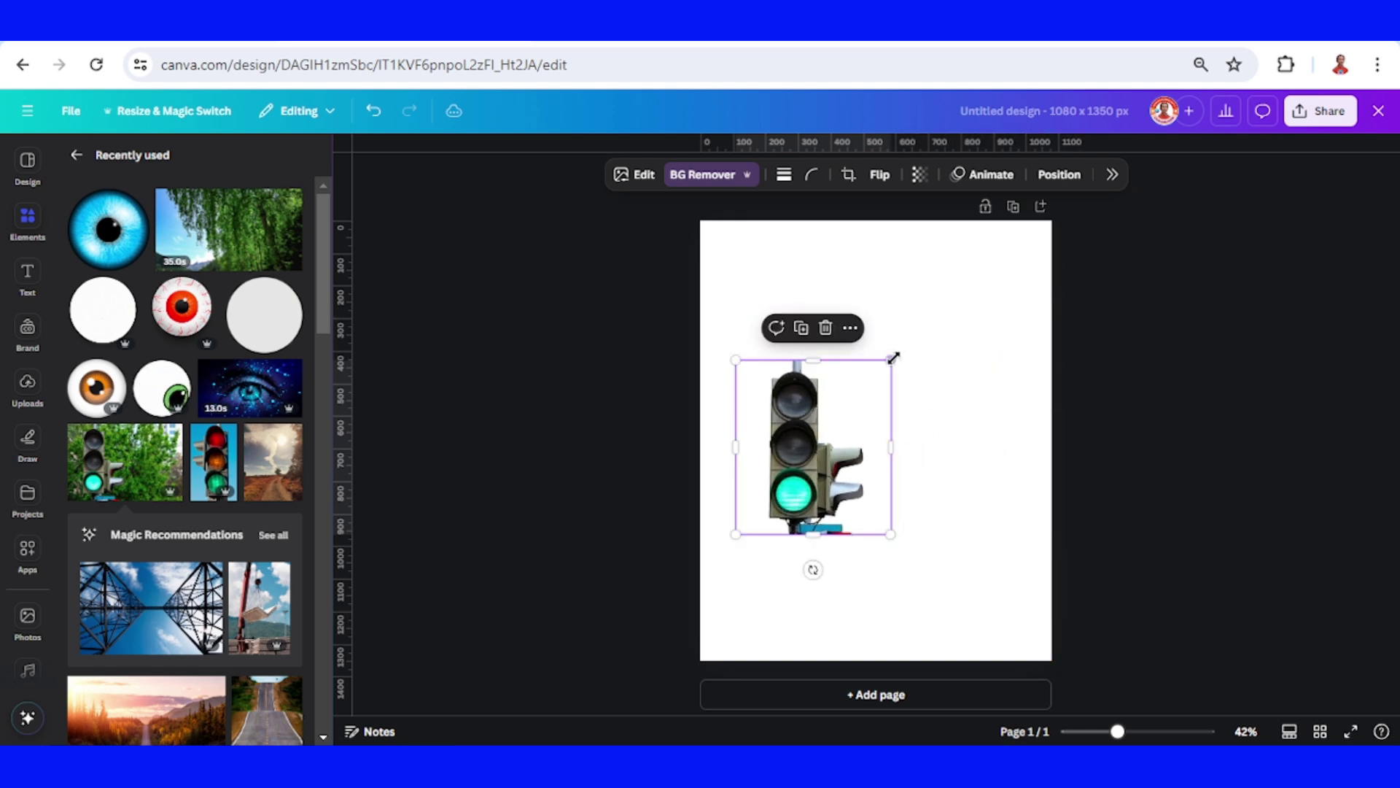
{"action": "left_click_drag", "start_coordinate": [890, 358], "coordinate": [1128, 220]}
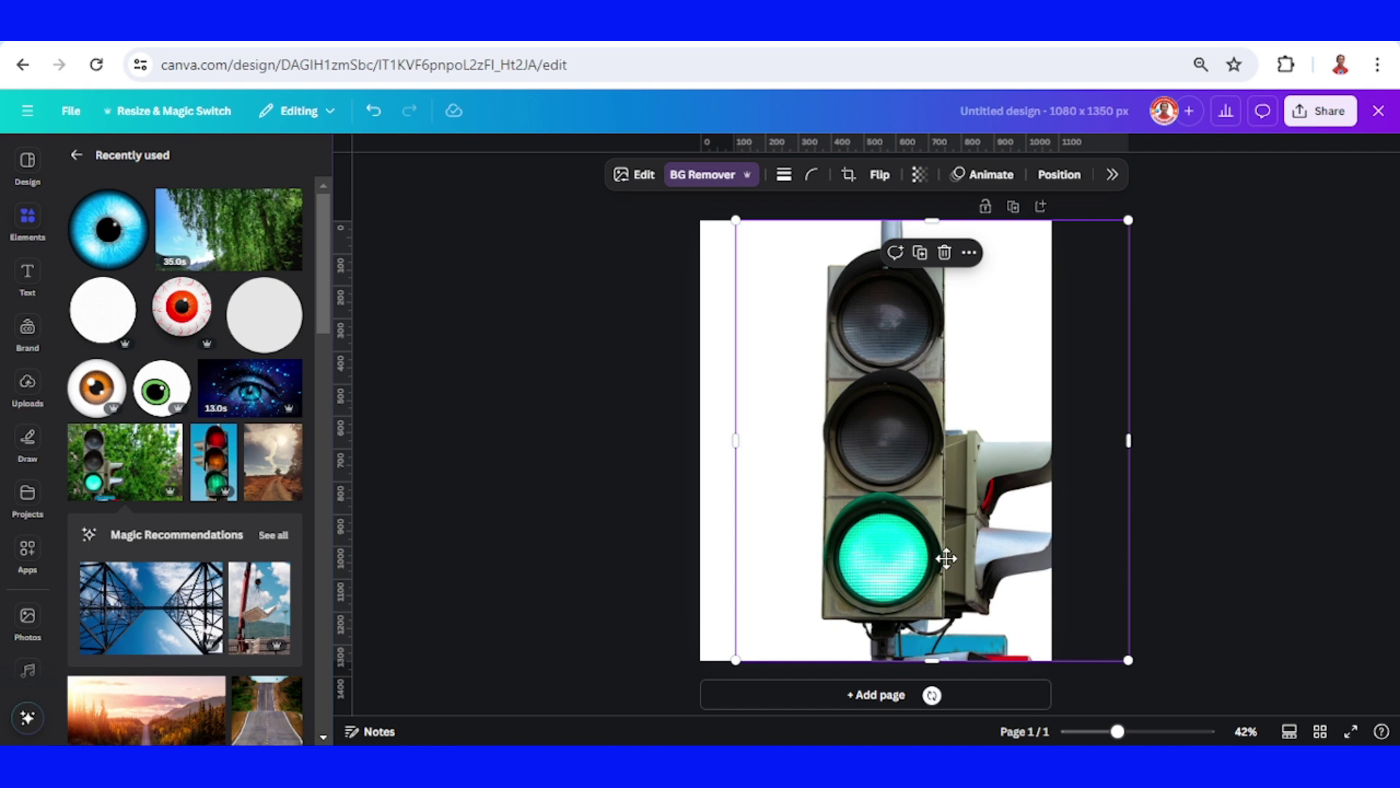
Shift the traffic light left and crop empty space off both sides to 836 × 1350.
{"action": "left_click_drag", "start_coordinate": [944, 556], "coordinate": [917, 559]}
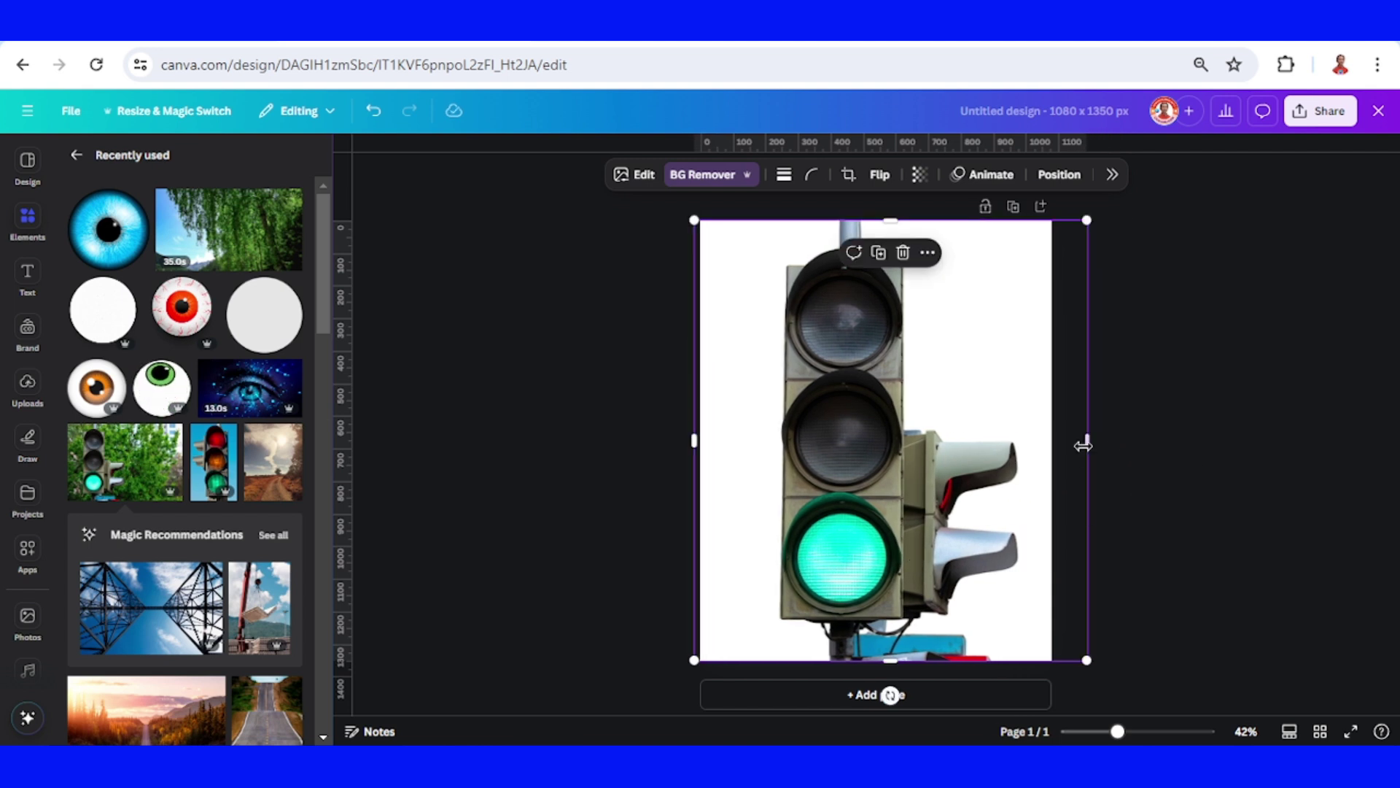
{"action": "left_click_drag", "start_coordinate": [1087, 441], "coordinate": [1031, 441]}
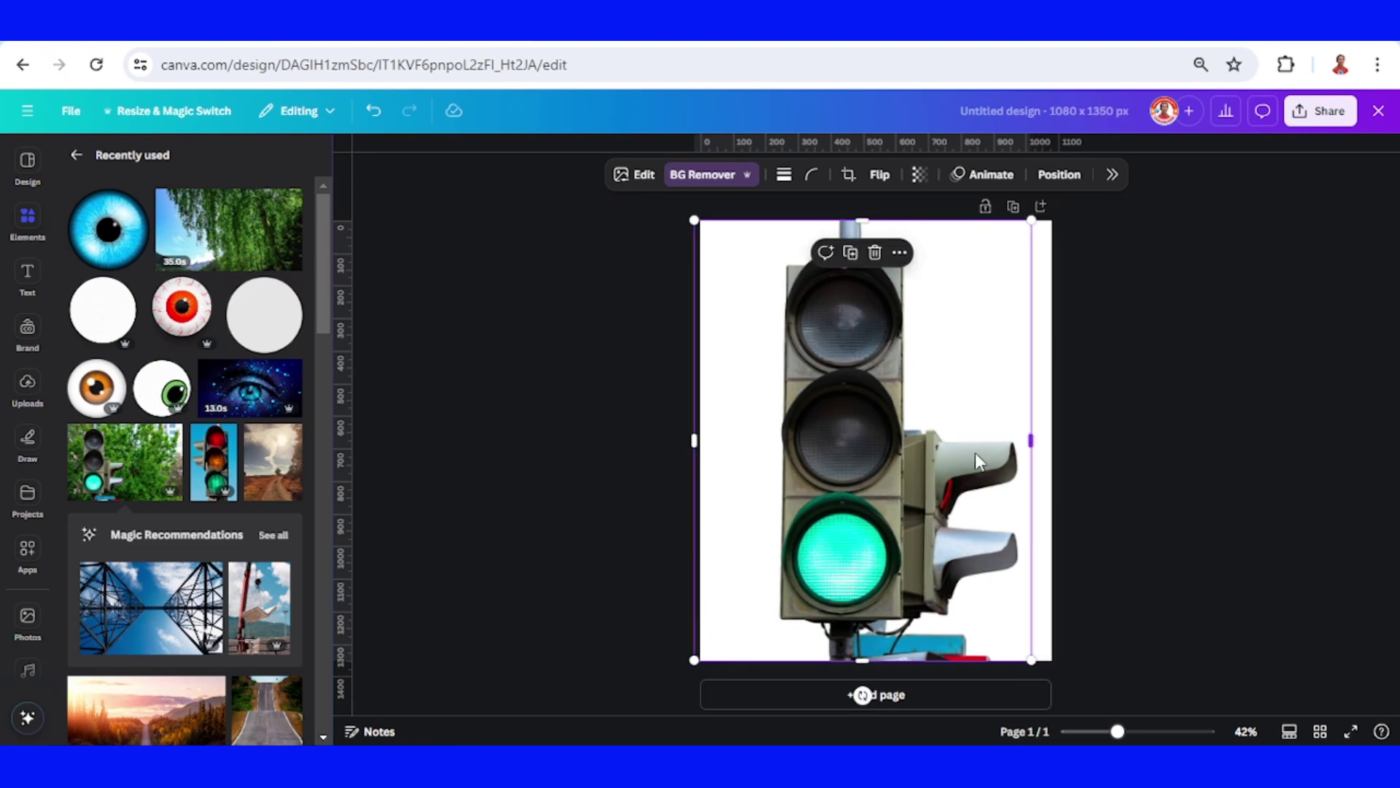
{"action": "left_click_drag", "start_coordinate": [702, 447], "coordinate": [760, 447]}
Add a circle shape and size it to fill the top lamp's lens, viewing at 115% zoom.
{"action": "left_click", "coordinate": [277, 386]}
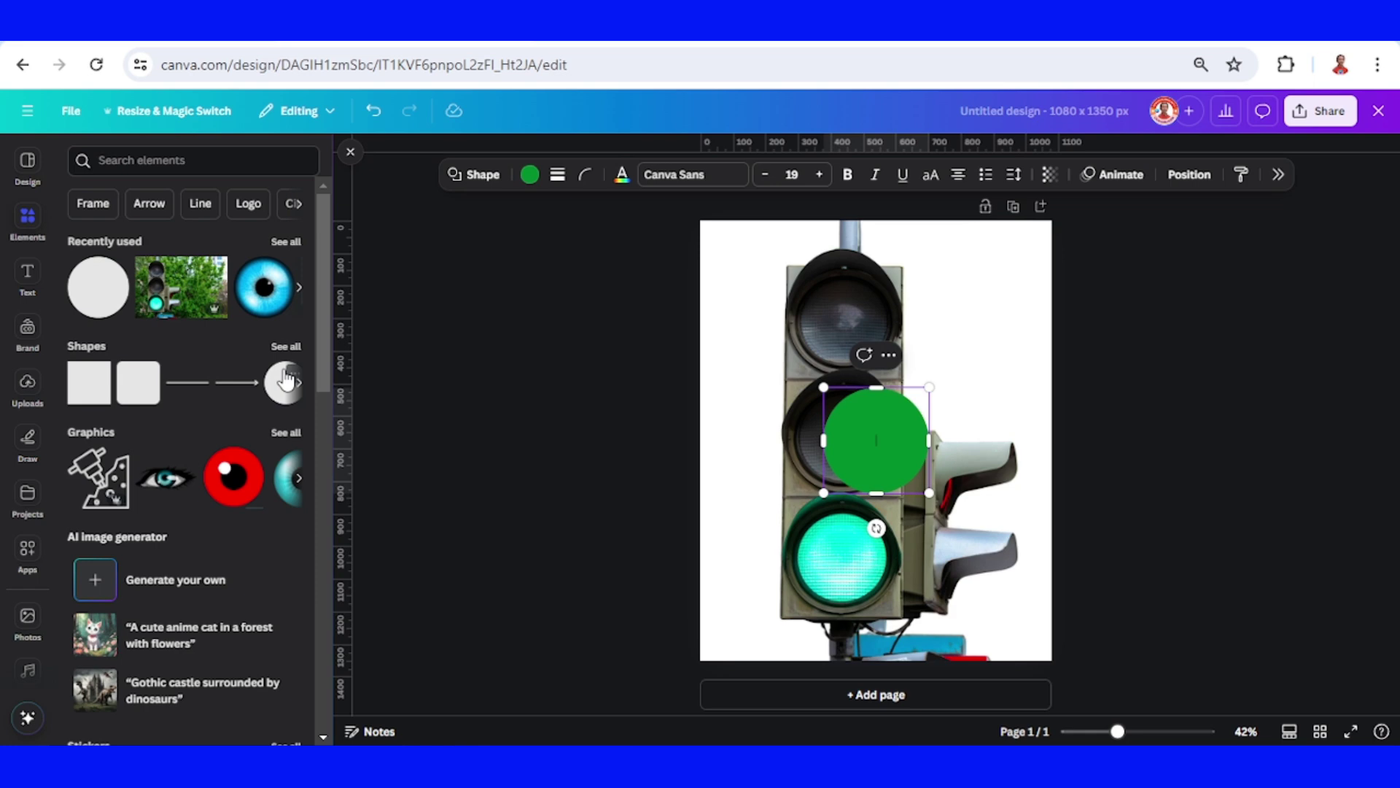
{"action": "left_click_drag", "start_coordinate": [878, 439], "coordinate": [842, 330]}
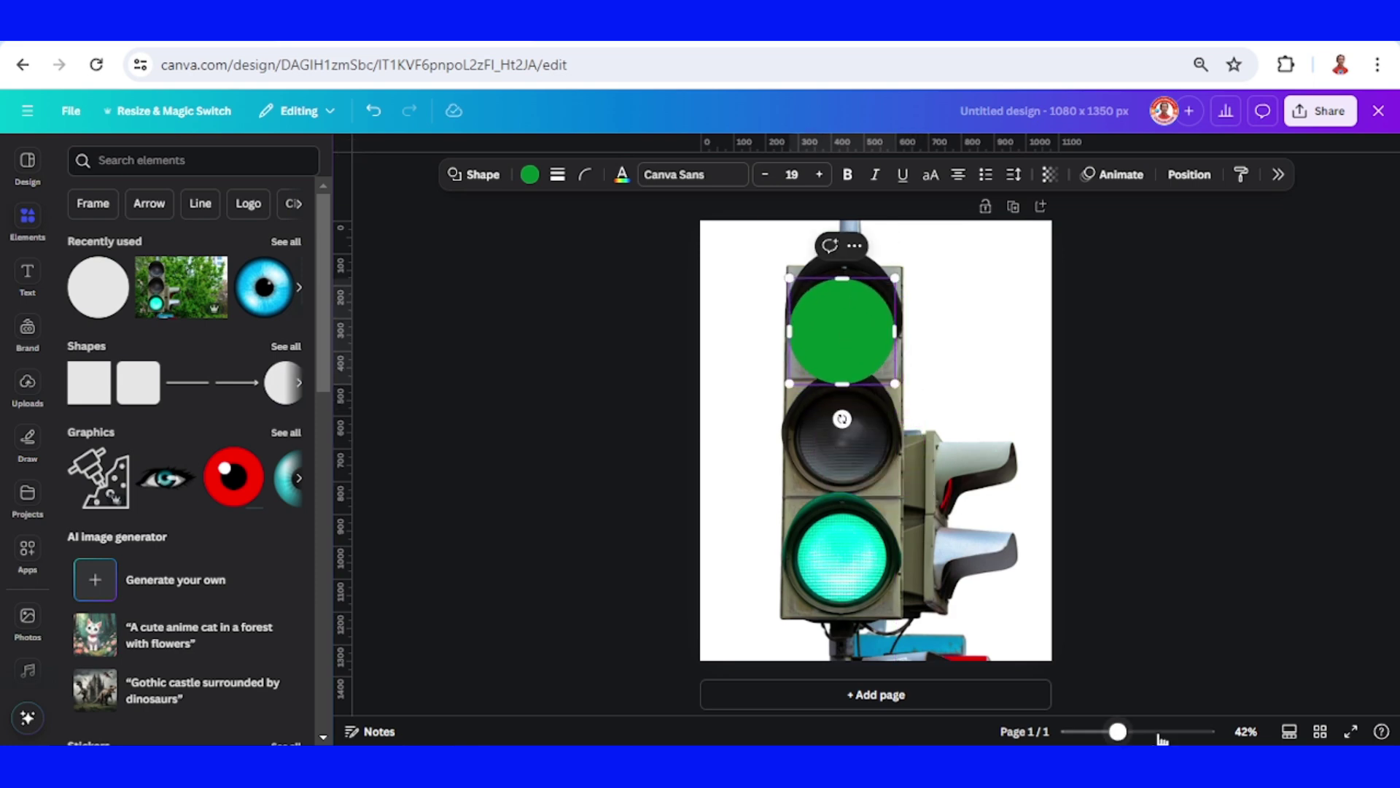
{"action": "left_click", "coordinate": [1158, 732]}
{"action": "scroll", "coordinate": [974, 602], "scroll_direction": "up", "scroll_amount": 5}
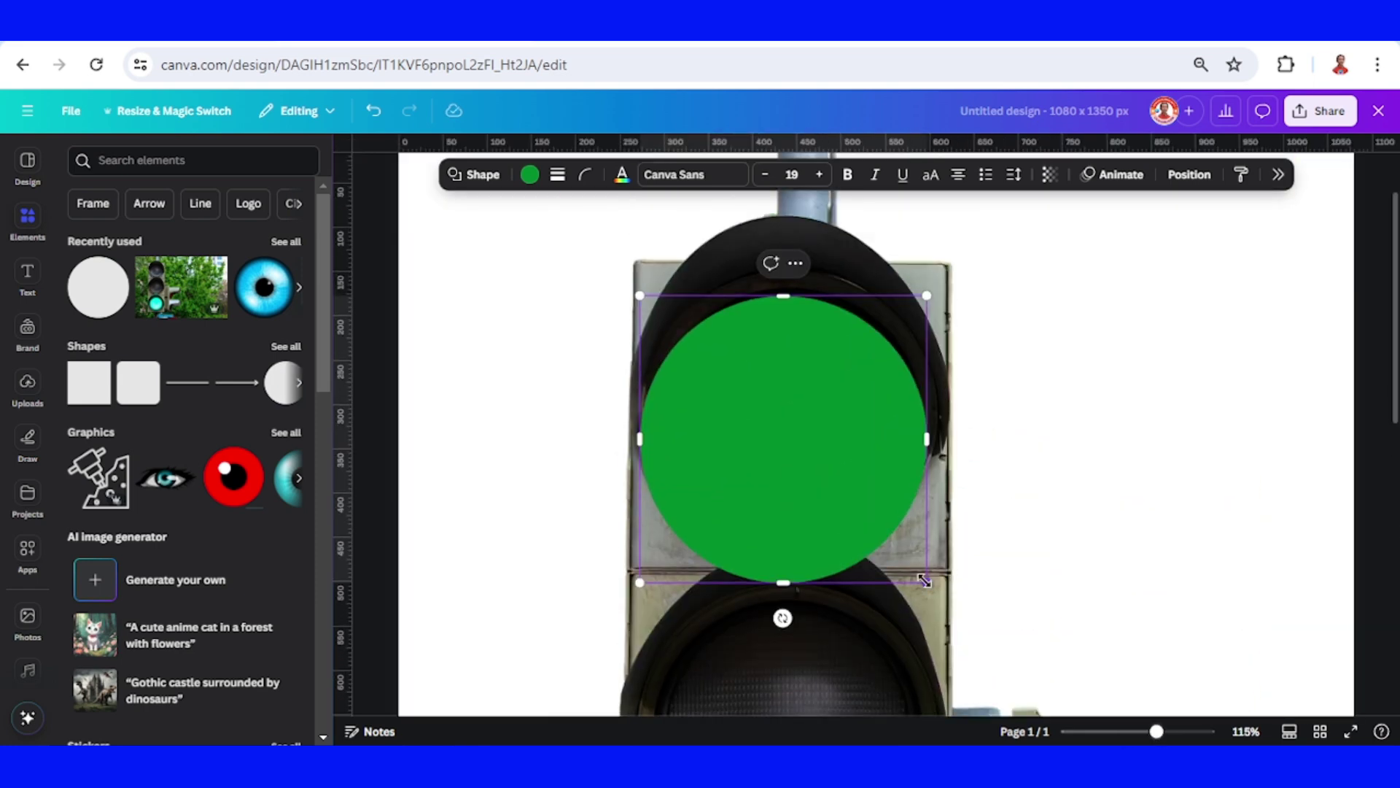
{"action": "left_click_drag", "start_coordinate": [925, 580], "coordinate": [865, 521]}
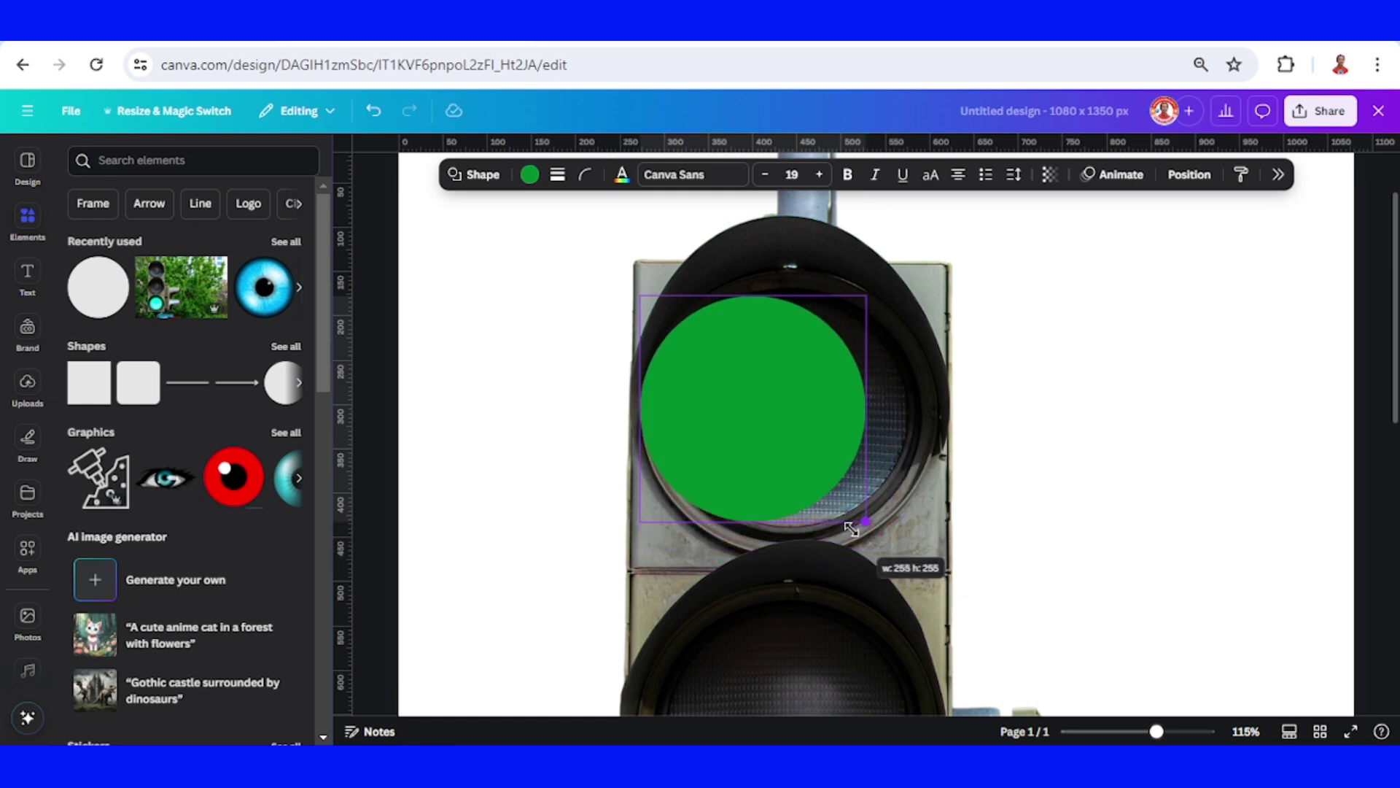
{"action": "left_click", "coordinate": [761, 417]}
{"action": "left_click", "coordinate": [969, 457]}
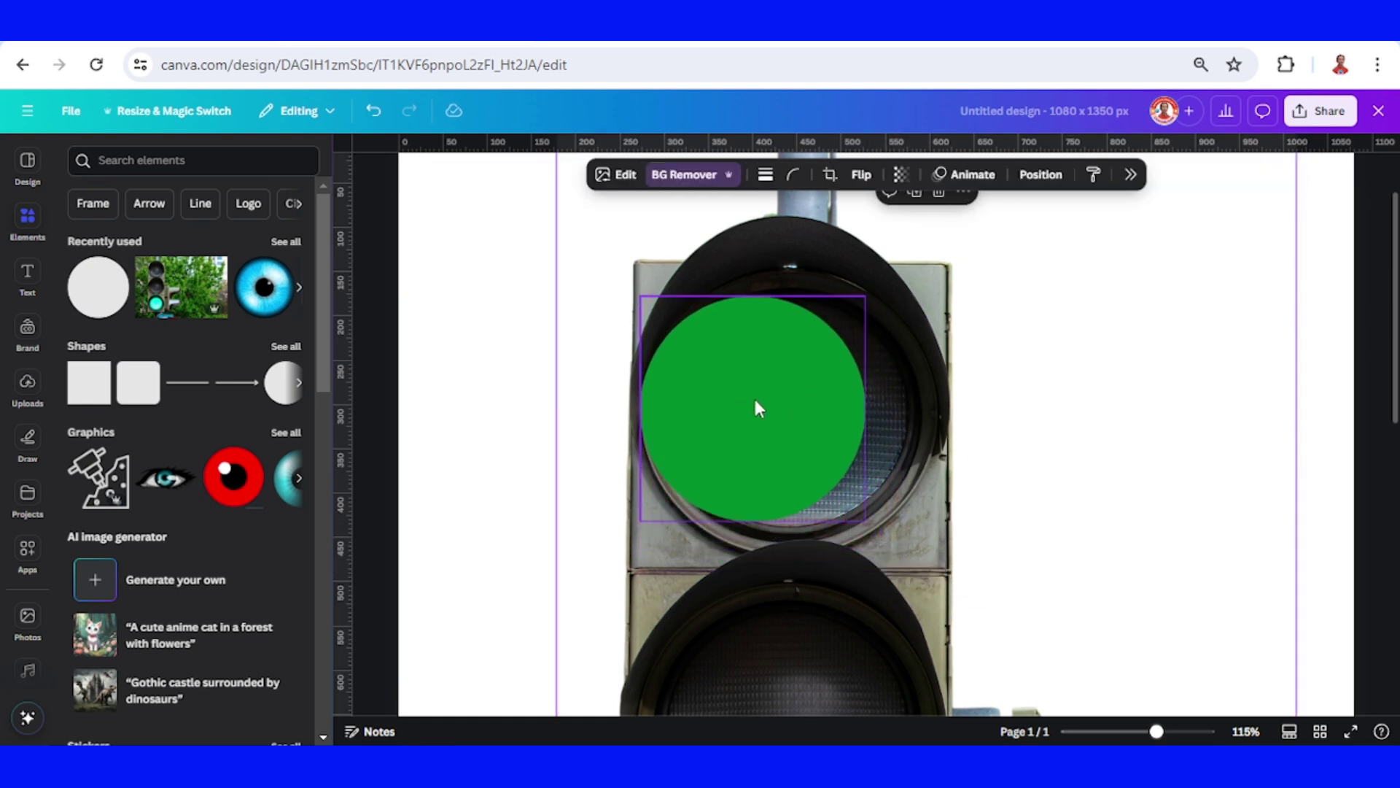
{"action": "mouse_move", "coordinate": [755, 401]}
{"action": "left_mouse_down"}
{"action": "mouse_move", "coordinate": [843, 400]}
{"action": "mouse_move", "coordinate": [767, 384]}
{"action": "left_mouse_up"}
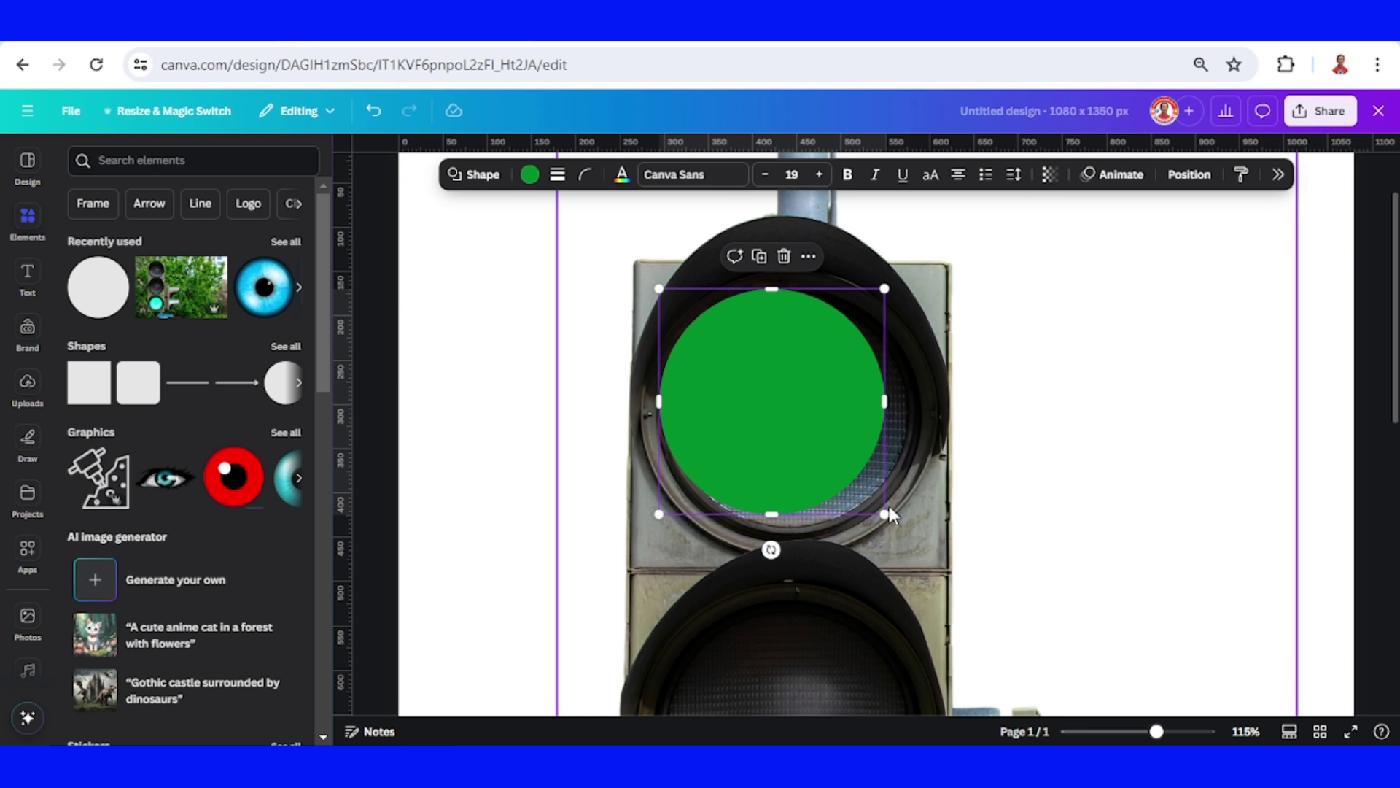
{"action": "left_click_drag", "start_coordinate": [889, 508], "coordinate": [913, 536]}
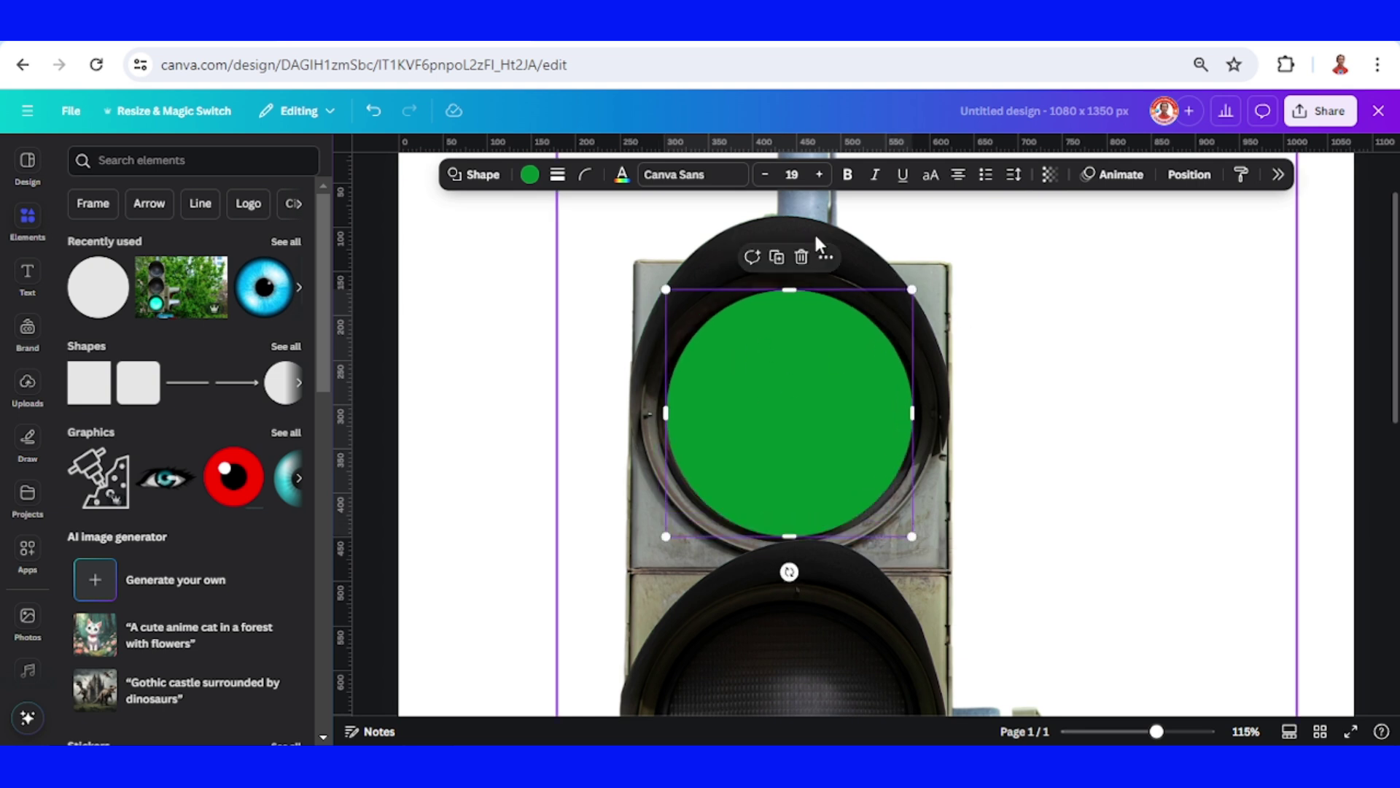
Give the circle a radial gradient from black #000000 at the centre to blue #3533cd.
{"action": "left_click", "coordinate": [530, 175]}
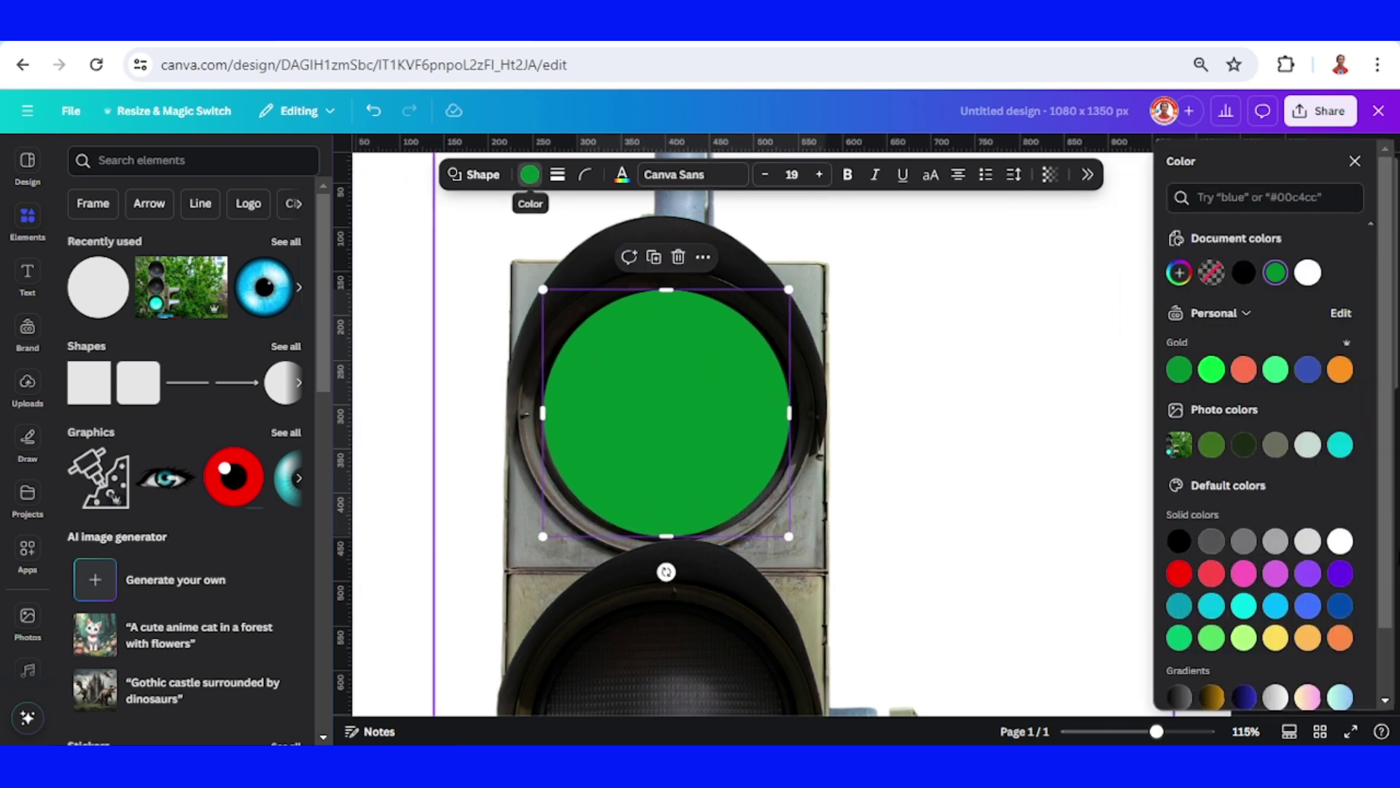
{"action": "scroll", "coordinate": [1256, 532], "scroll_direction": "down", "scroll_amount": 1}
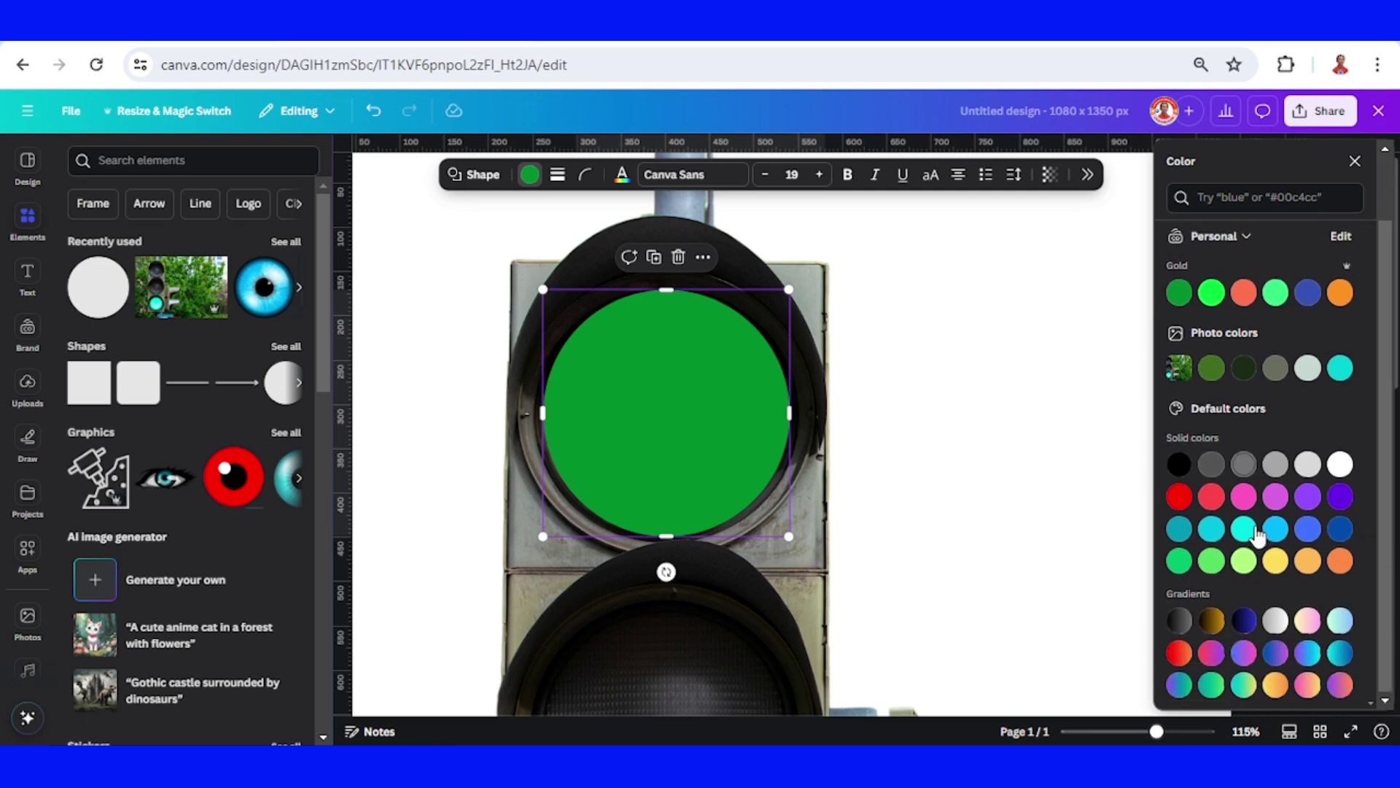
{"action": "left_click", "coordinate": [1243, 622]}
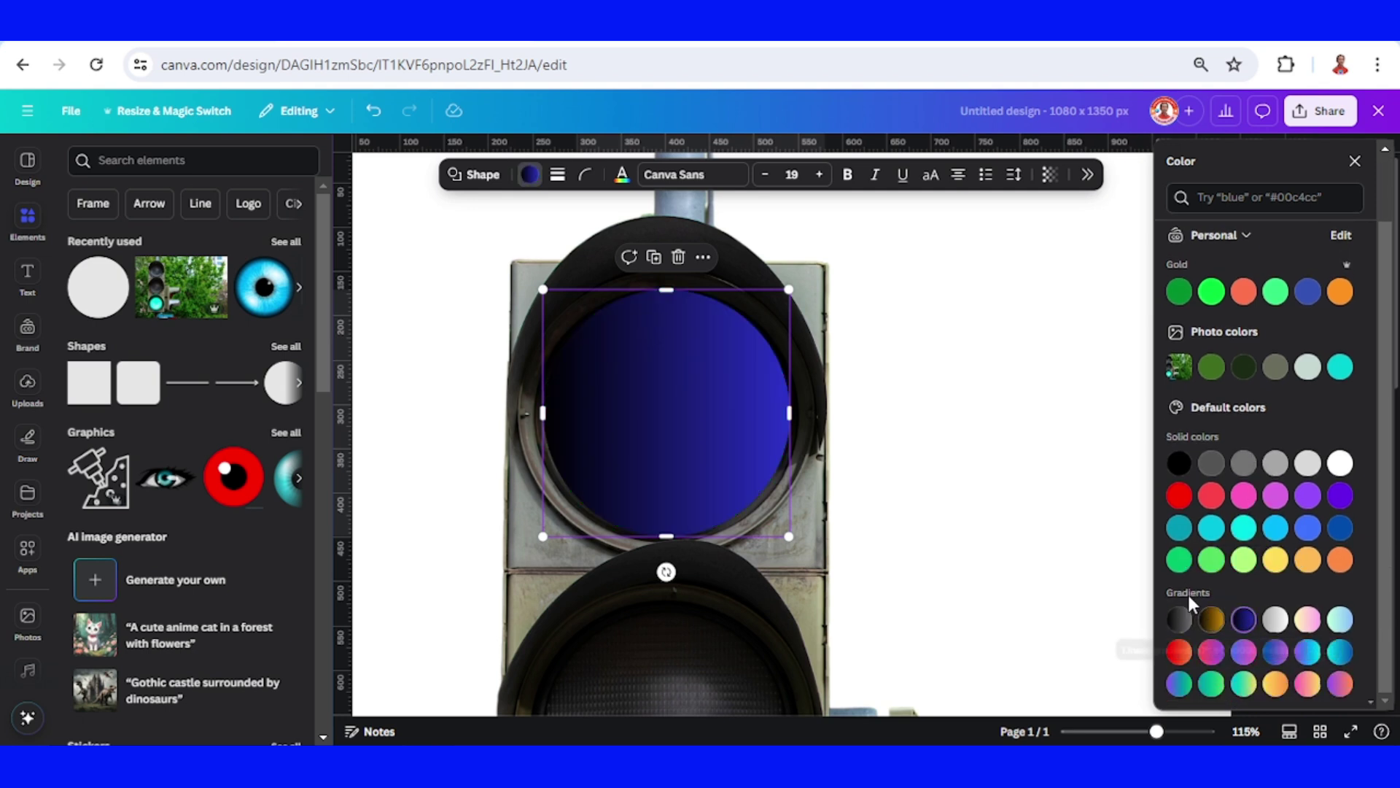
{"action": "left_click", "coordinate": [531, 178]}
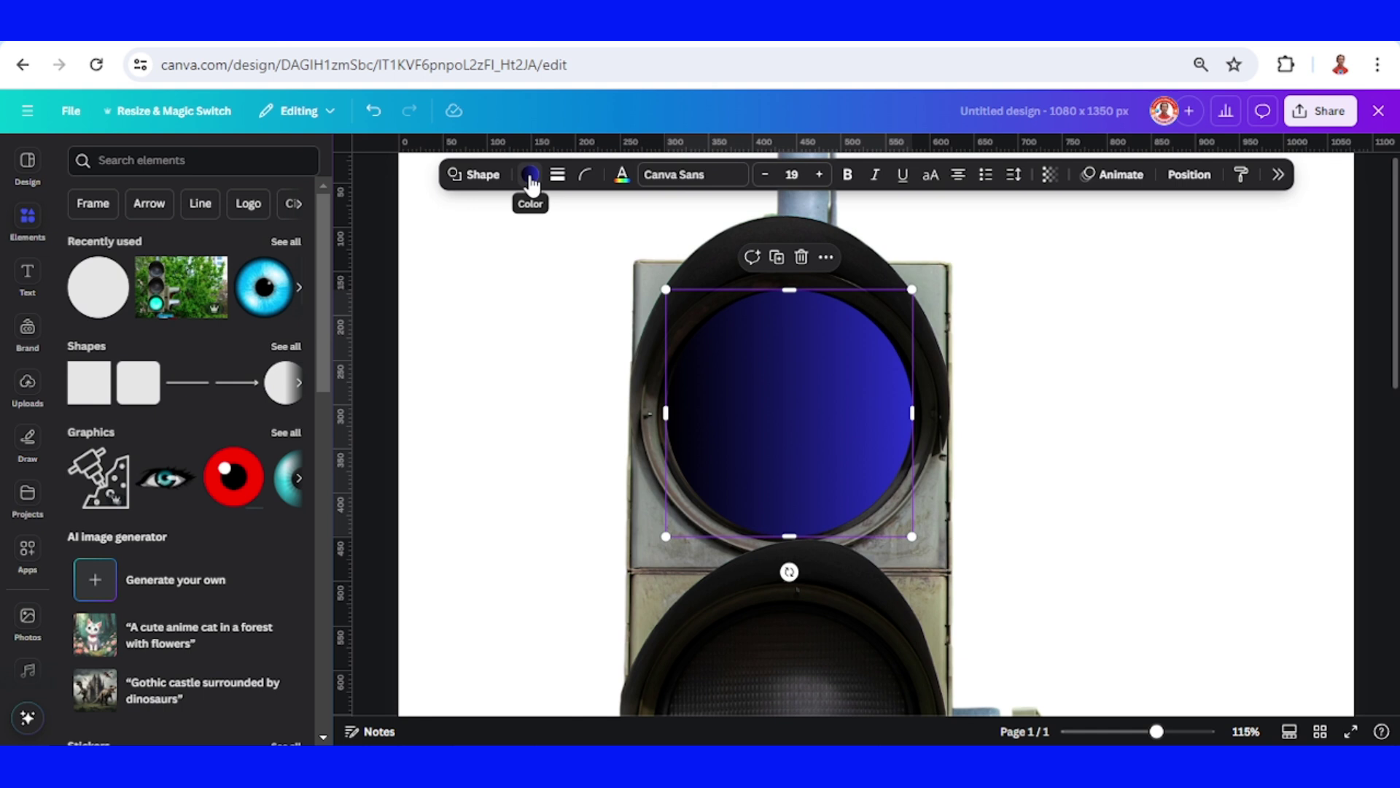
{"action": "left_click", "coordinate": [531, 177]}
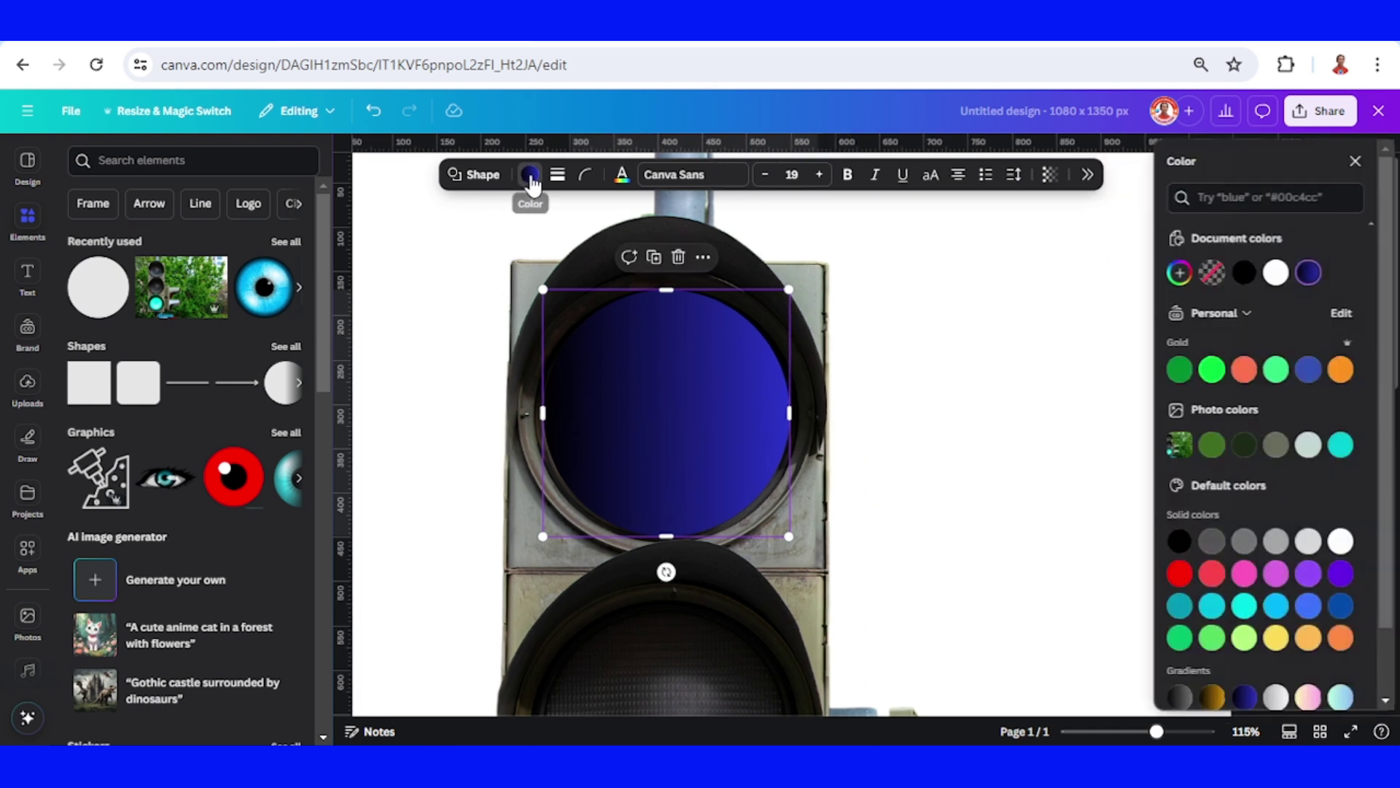
{"action": "left_click", "coordinate": [1308, 274]}
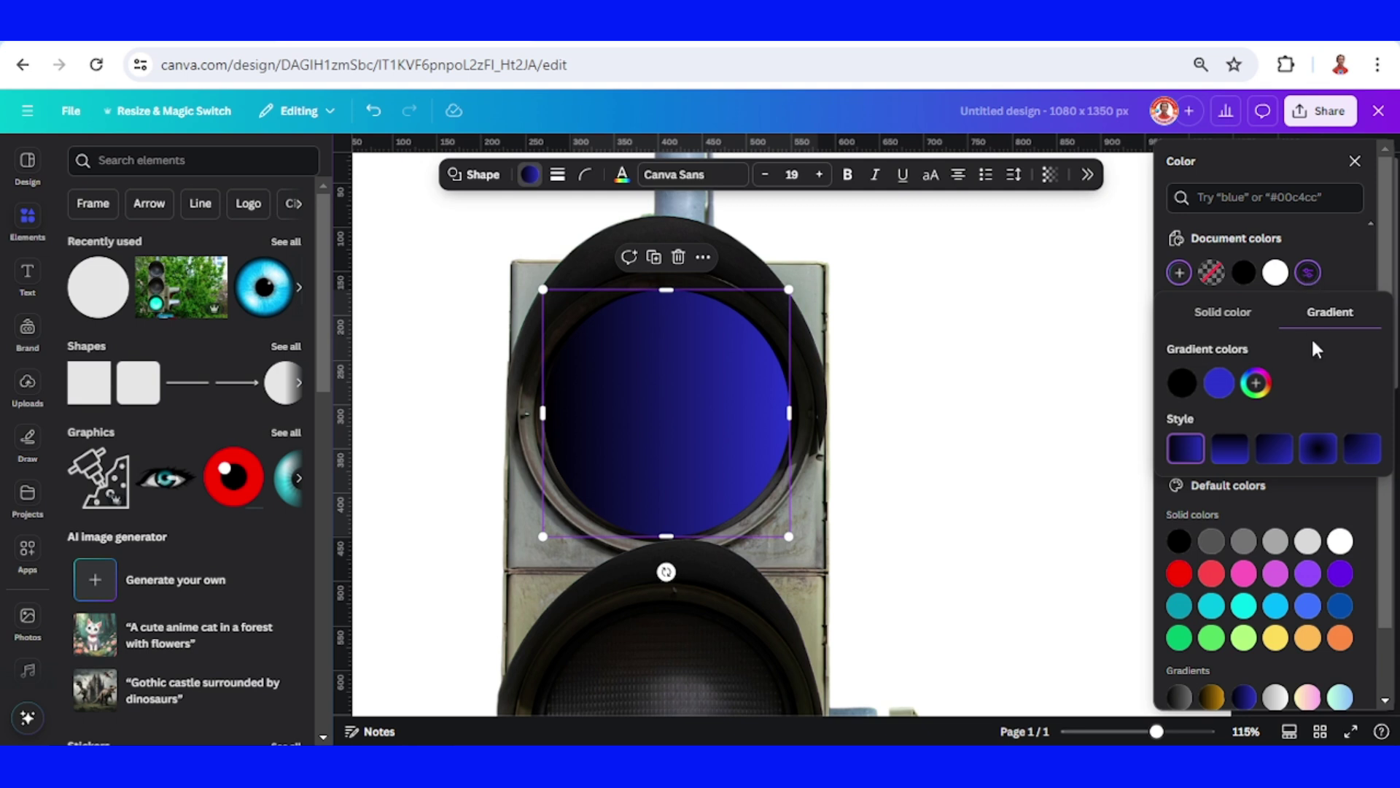
{"action": "left_click", "coordinate": [1321, 456]}
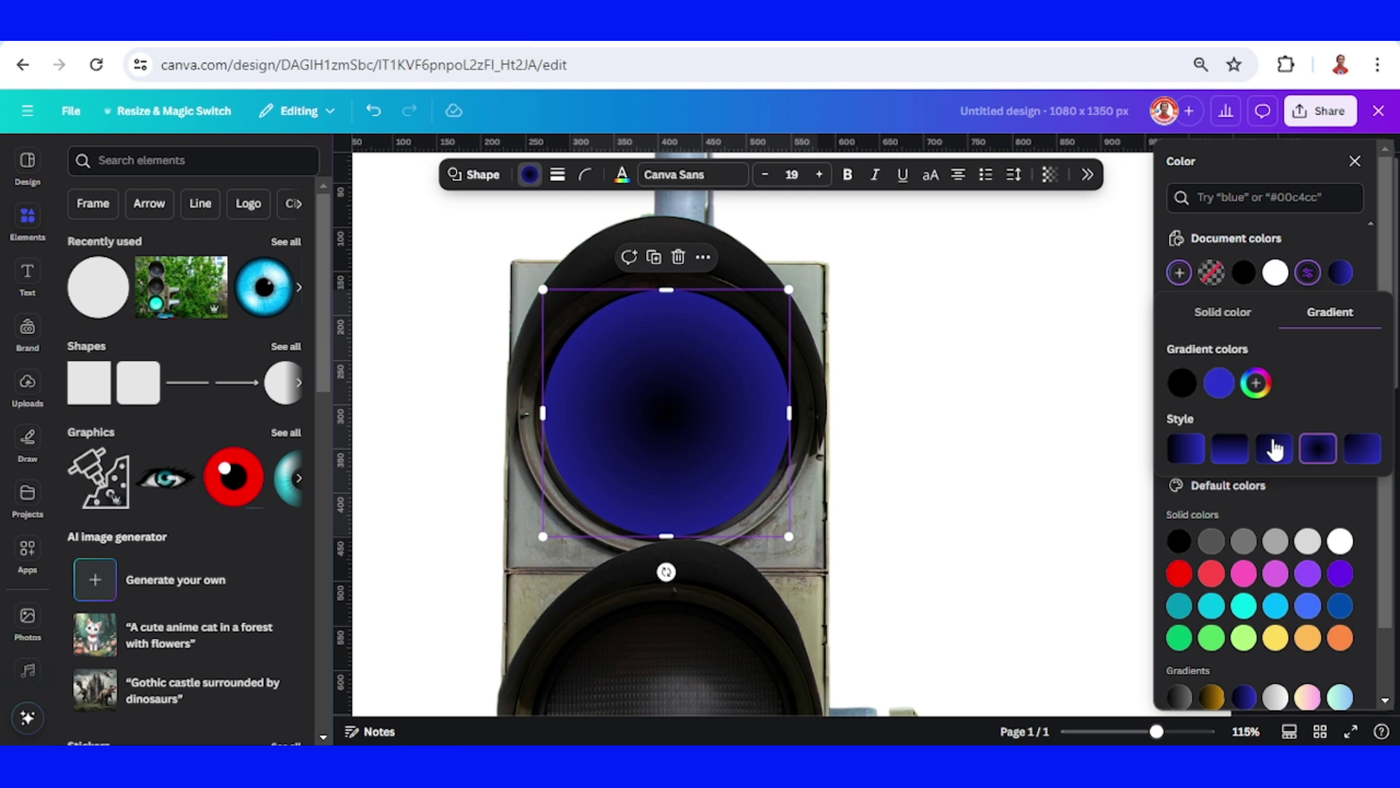
Change the gradient's two colours to white at the centre and grey at the edge.
{"action": "left_click", "coordinate": [1182, 384]}
{"action": "mouse_move", "coordinate": [1178, 438]}
{"action": "left_mouse_down"}
{"action": "mouse_move", "coordinate": [1147, 416]}
{"action": "mouse_move", "coordinate": [1171, 420]}
{"action": "left_mouse_up"}
{"action": "left_click", "coordinate": [1218, 383]}
{"action": "left_click", "coordinate": [1171, 447]}
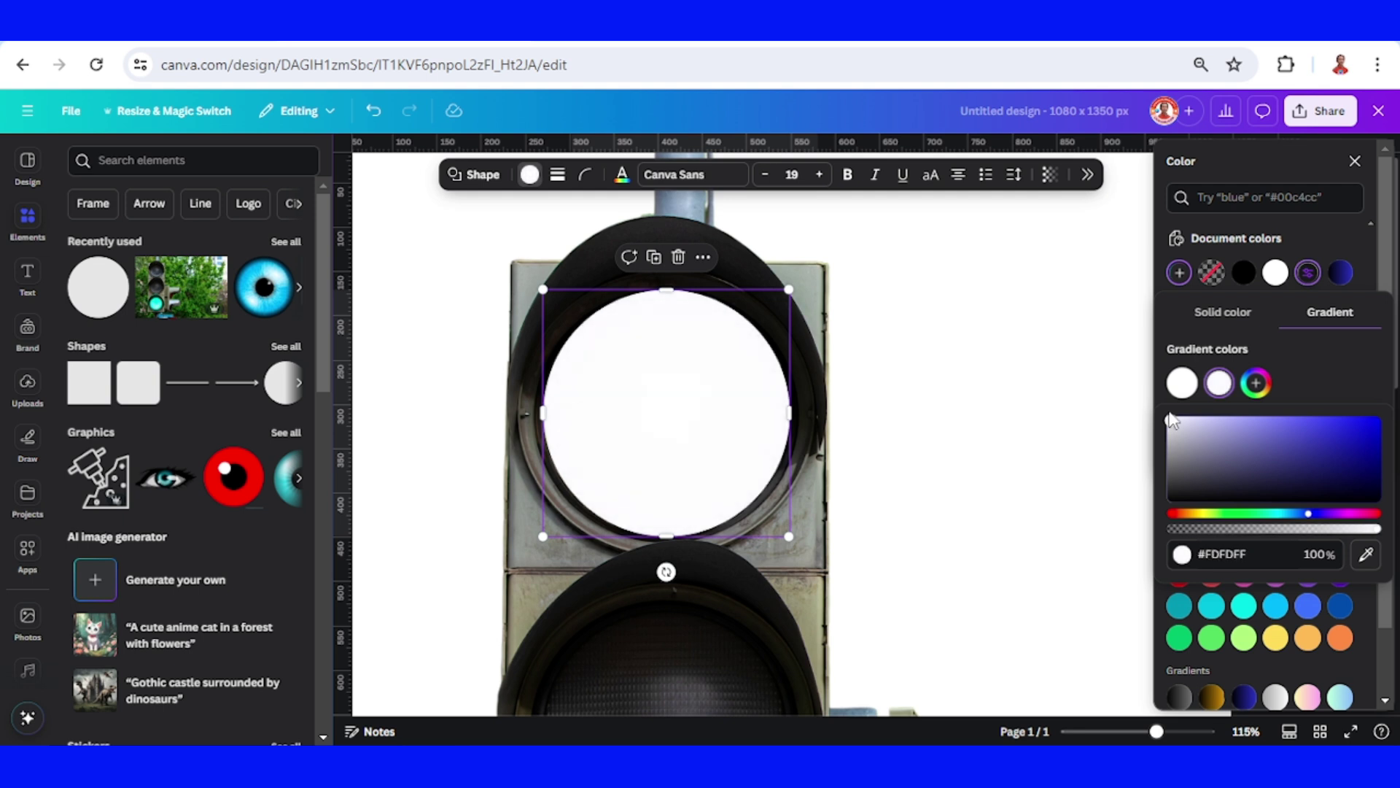
Add three more gradient stops and set the fourth and fifth to grey #A4A4A6.
{"action": "left_click", "coordinate": [1255, 383]}
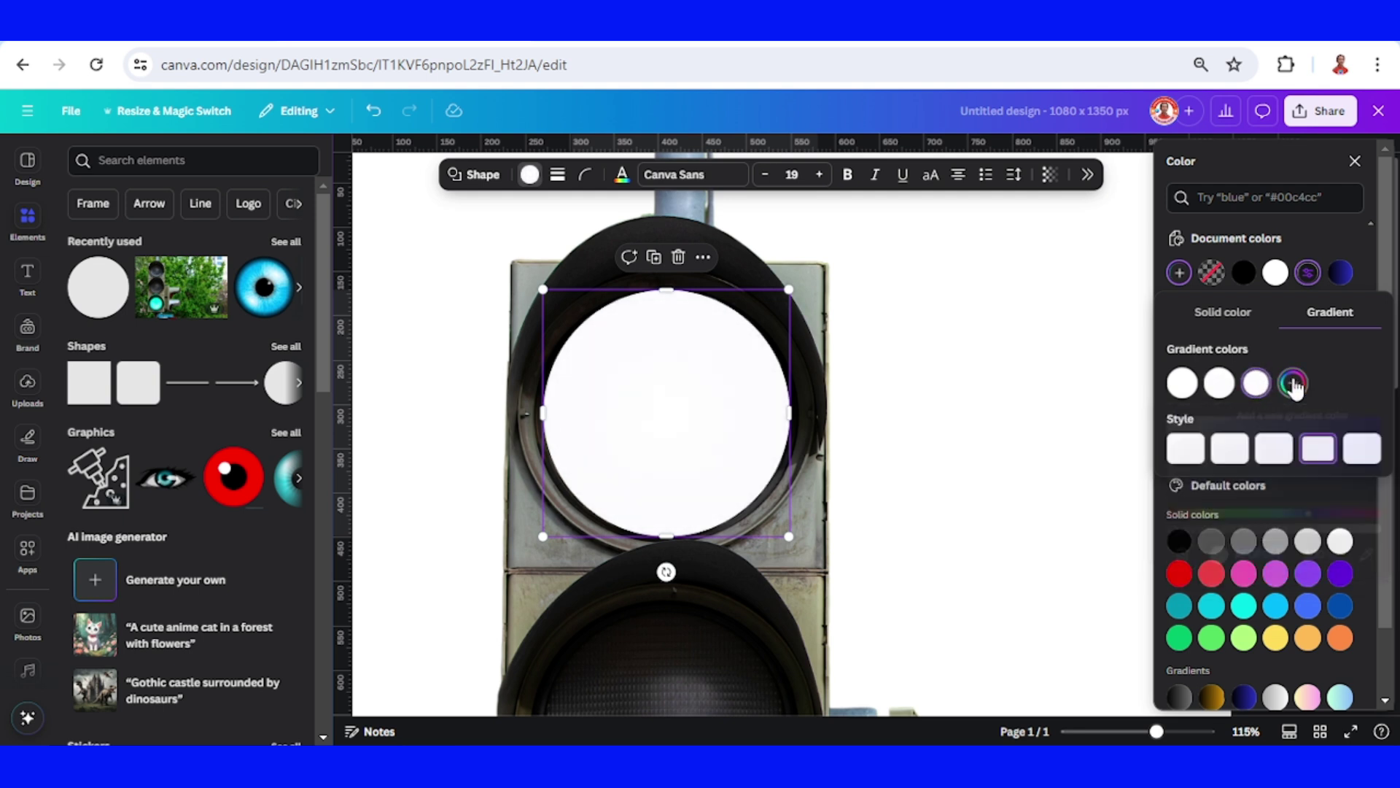
{"action": "left_click", "coordinate": [1294, 386]}
{"action": "left_click", "coordinate": [1329, 383]}
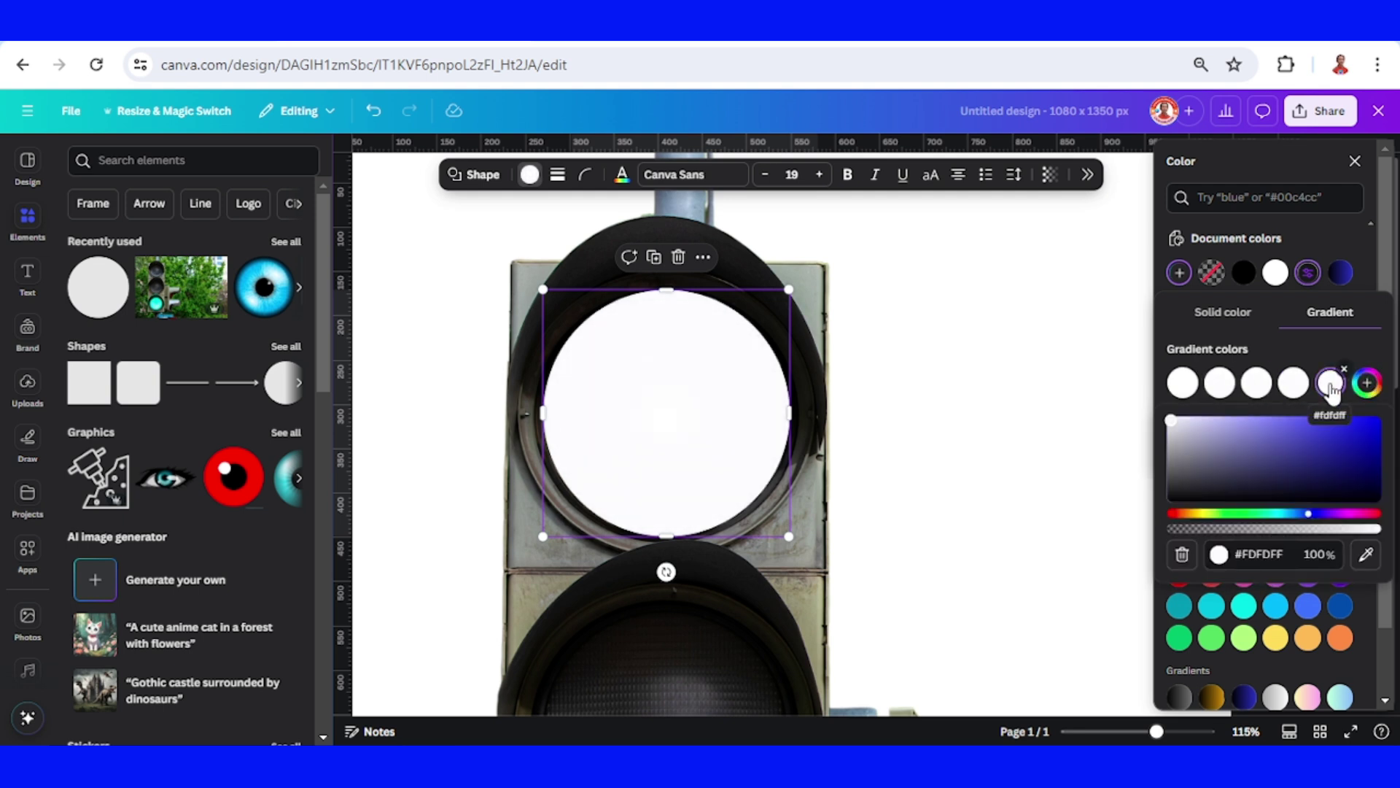
{"action": "left_click", "coordinate": [1295, 387]}
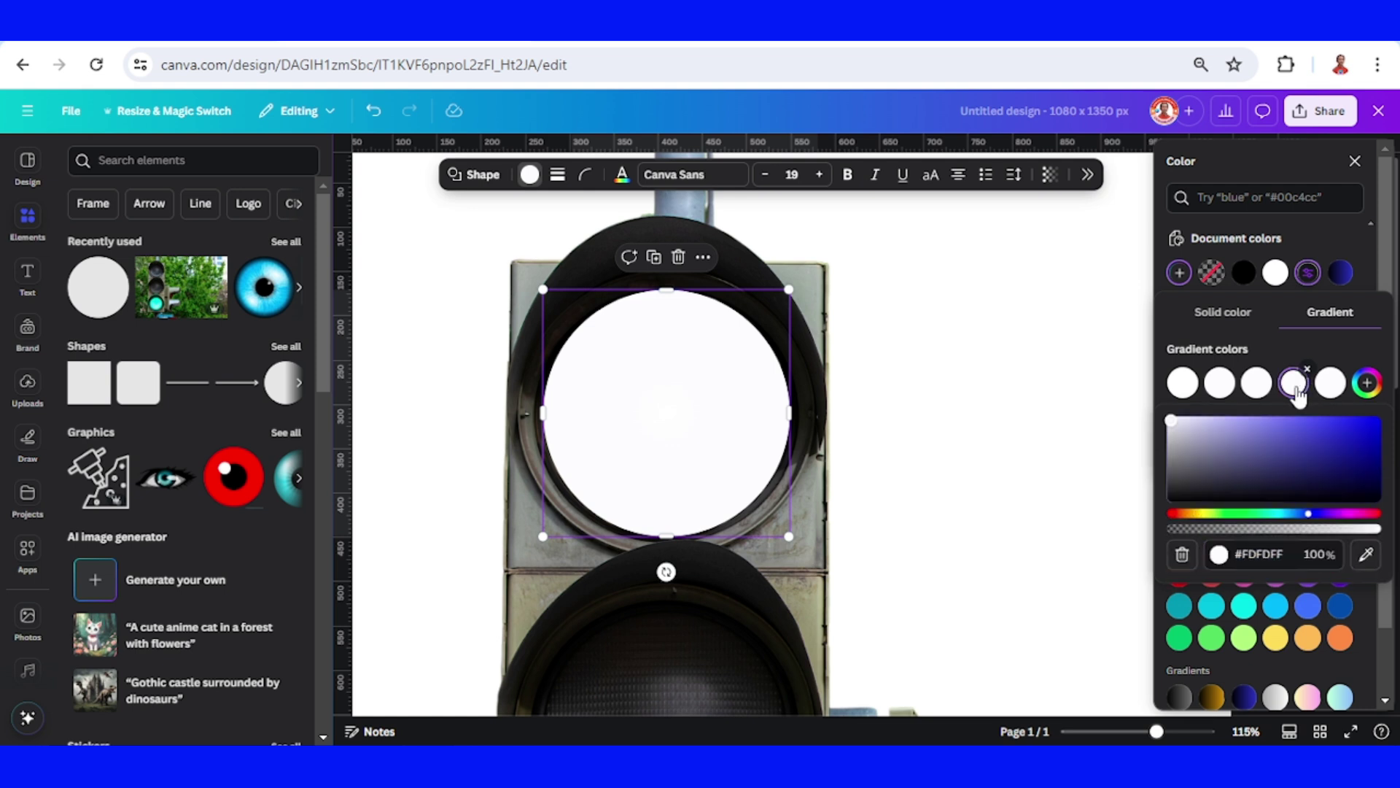
{"action": "left_click", "coordinate": [1173, 445]}
{"action": "left_click", "coordinate": [1331, 385]}
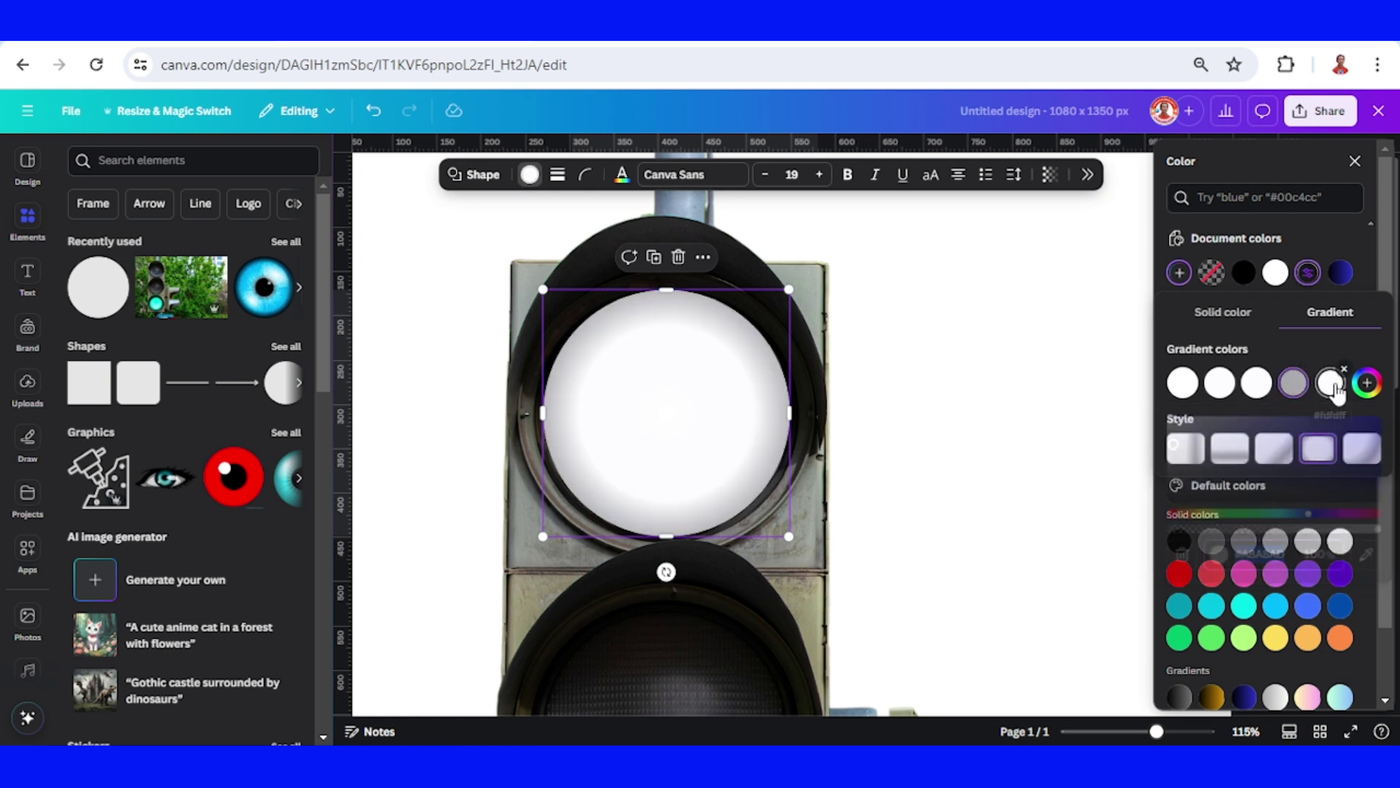
{"action": "left_click", "coordinate": [1171, 447]}
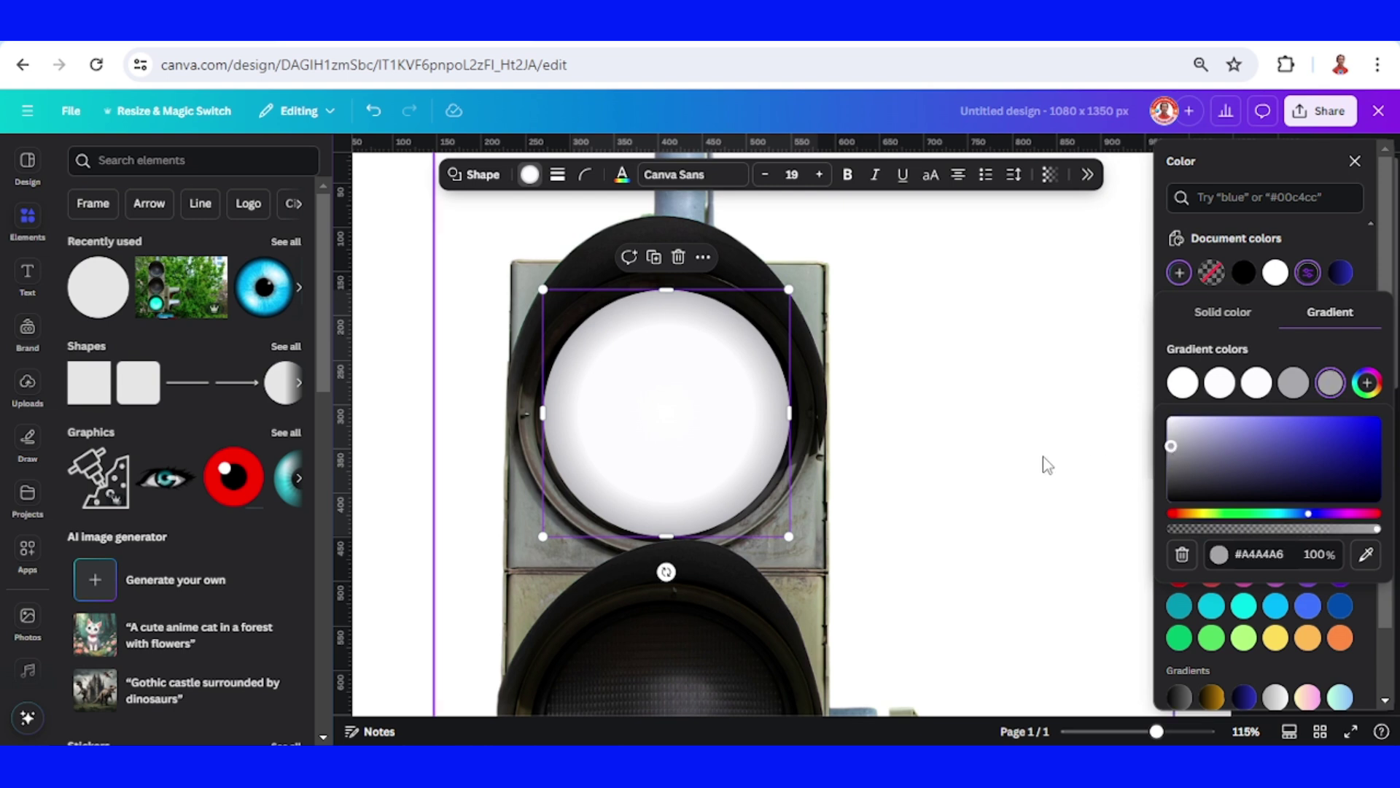
Duplicate the shaded circle into the middle and bottom lamps, sizing the copies to 284 × 284.
{"action": "left_click", "coordinate": [657, 268]}
{"action": "left_click_drag", "start_coordinate": [712, 391], "coordinate": [671, 605]}
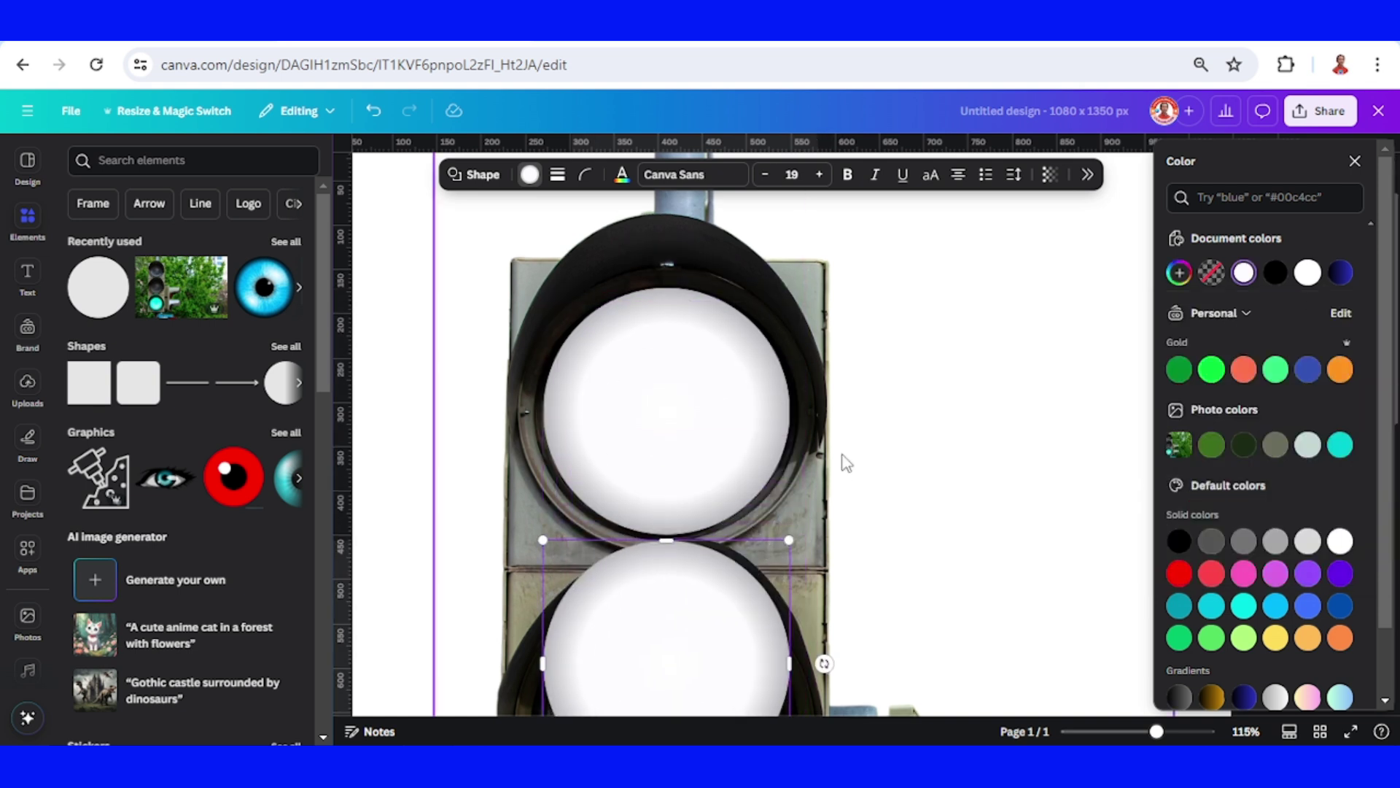
{"action": "scroll", "coordinate": [846, 463], "scroll_direction": "down", "scroll_amount": 3}
{"action": "left_click_drag", "start_coordinate": [712, 438], "coordinate": [652, 479]}
{"action": "left_click_drag", "start_coordinate": [783, 645], "coordinate": [787, 650]}
{"action": "scroll", "coordinate": [658, 390], "scroll_direction": "down", "scroll_amount": 4}
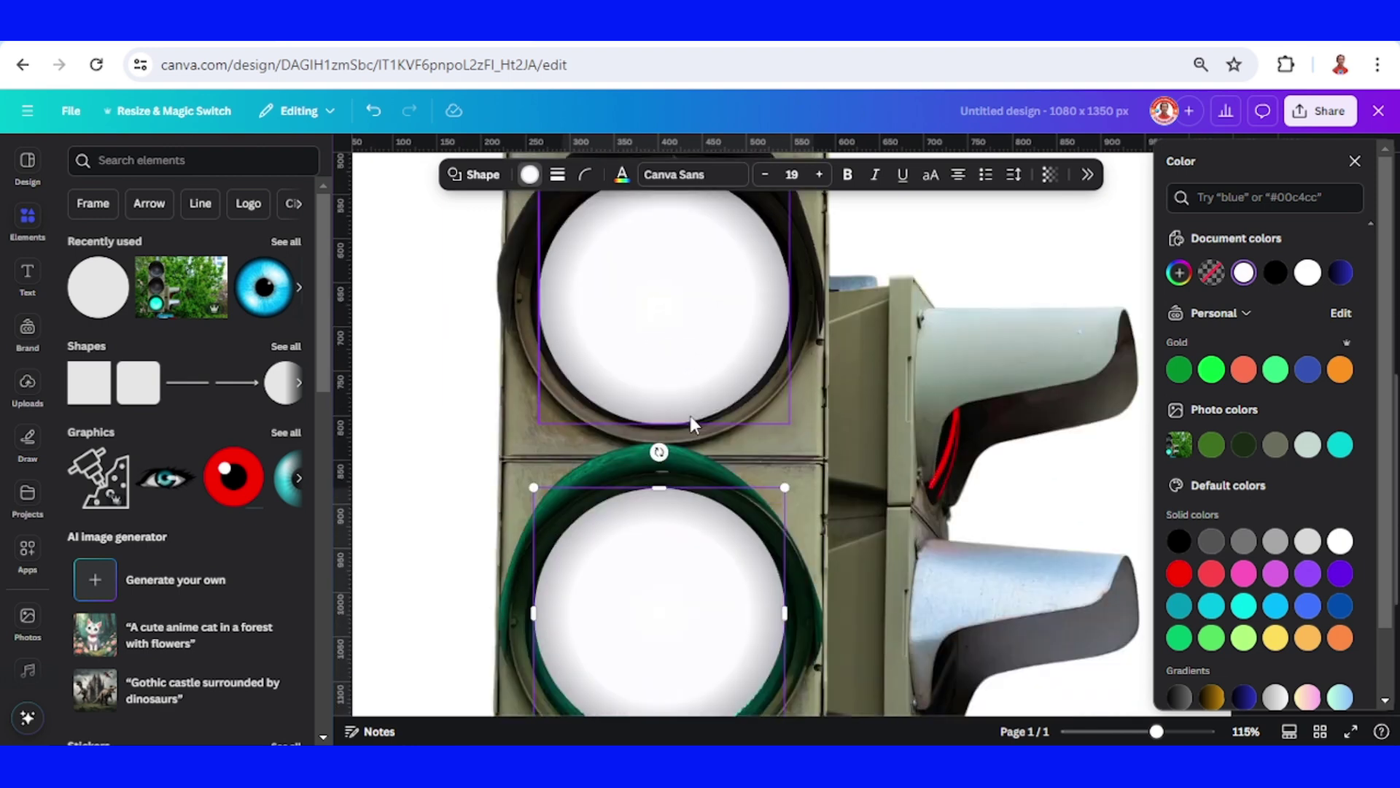
{"action": "left_click", "coordinate": [694, 430]}
{"action": "left_click_drag", "start_coordinate": [687, 502], "coordinate": [684, 501]}
Add the Round Blue Eye image from Recently used and shrink it onto the traffic light.
{"action": "left_click", "coordinate": [286, 241]}
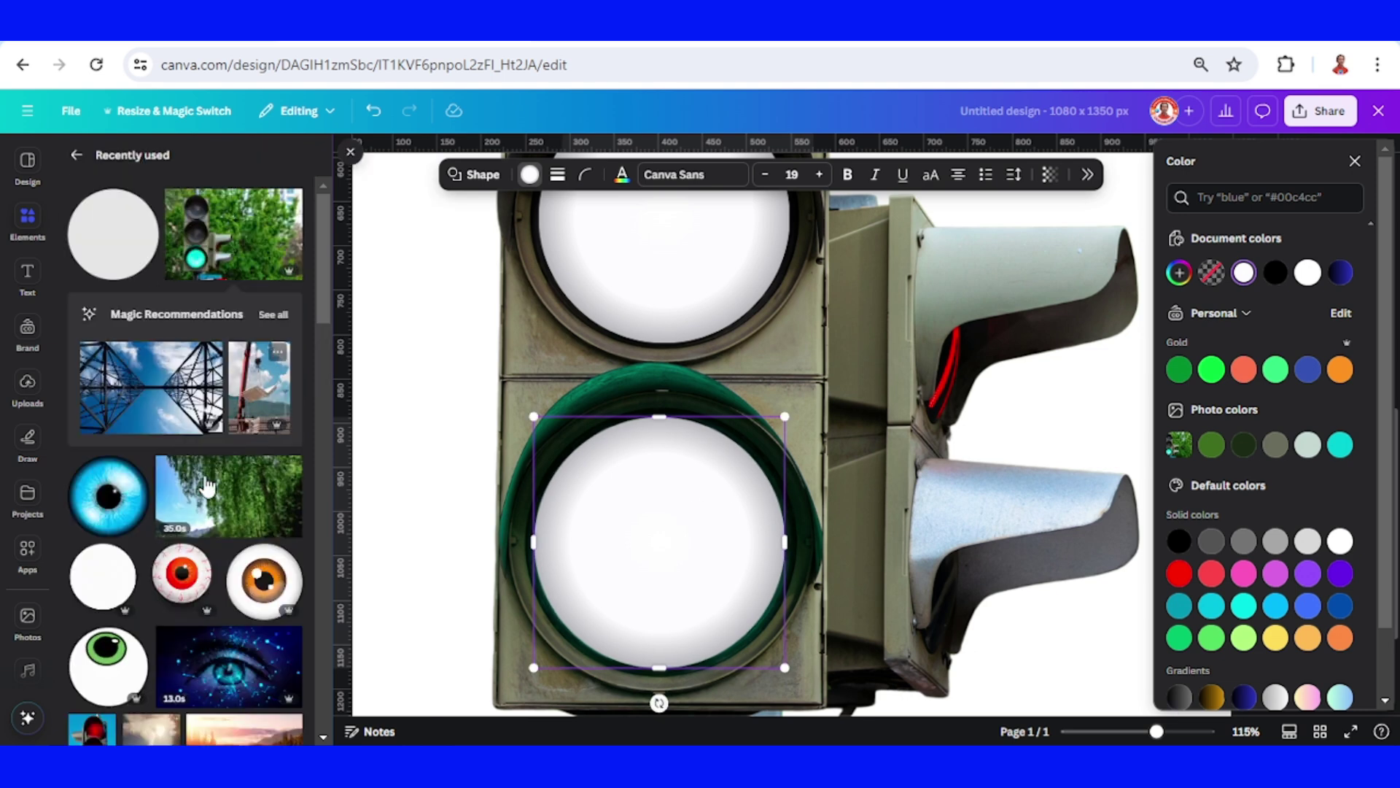
{"action": "left_click", "coordinate": [138, 470]}
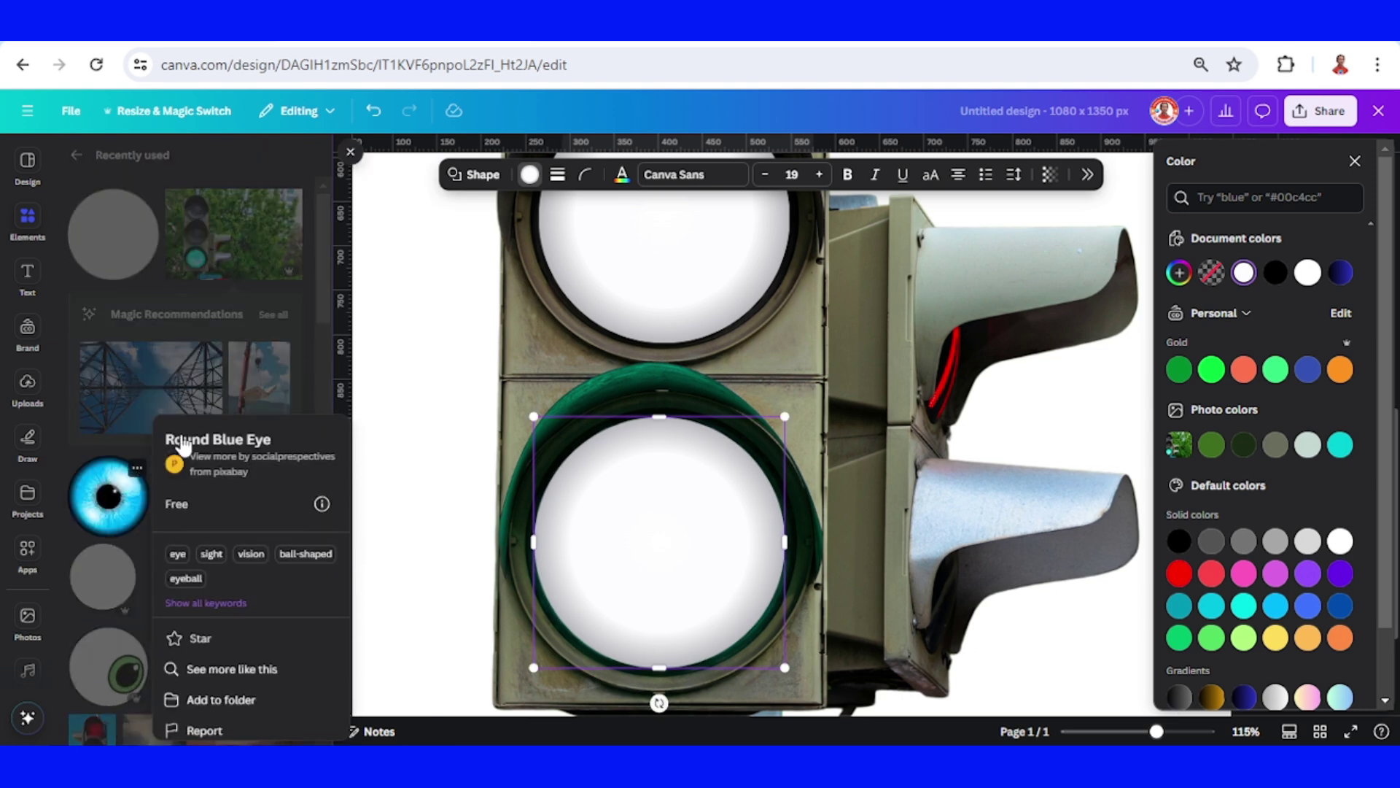
{"action": "left_click", "coordinate": [105, 530]}
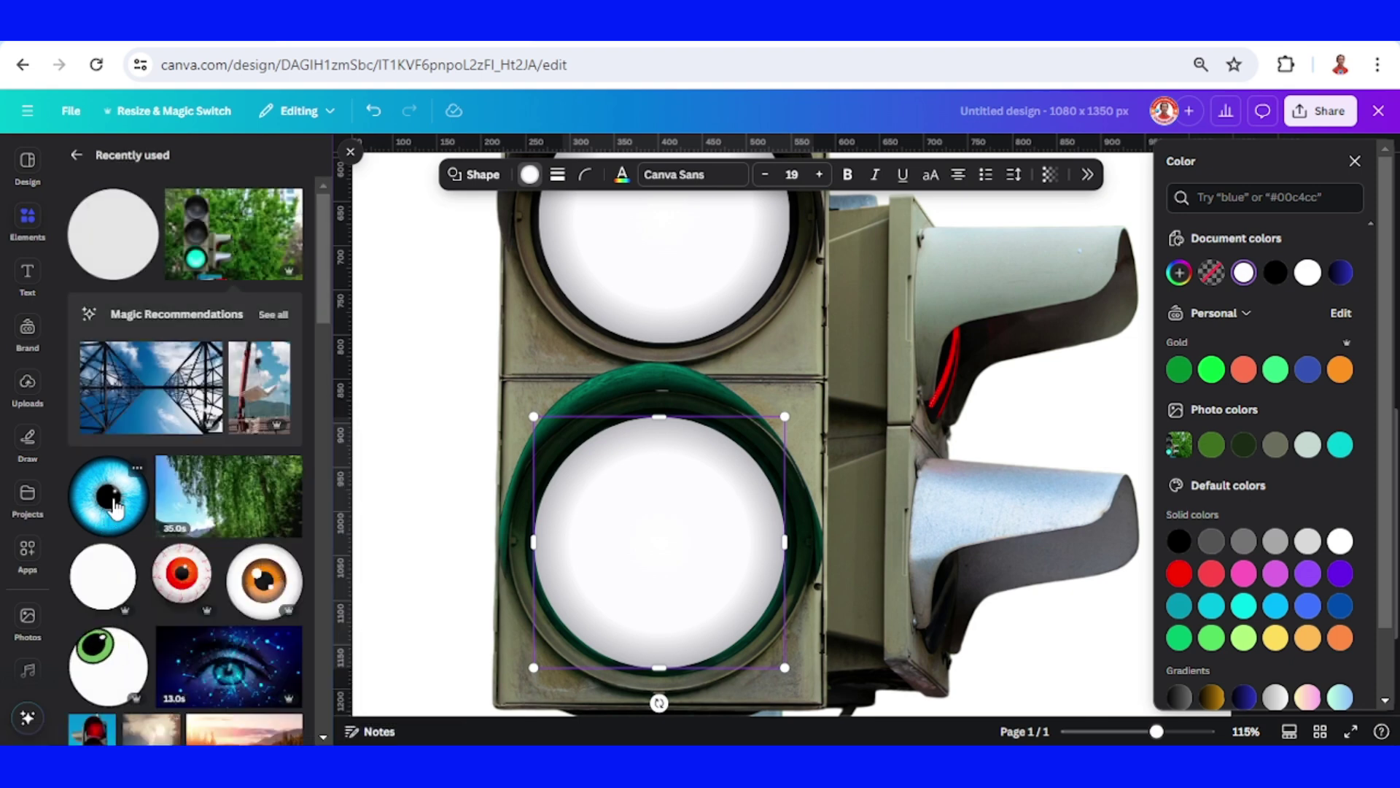
{"action": "left_click_drag", "start_coordinate": [1067, 368], "coordinate": [933, 725]}
{"action": "left_click_drag", "start_coordinate": [1119, 284], "coordinate": [838, 563]}
Fit the blue eye into the bottom lamp and duplicate it into the other lamps.
{"action": "left_click_drag", "start_coordinate": [1125, 730], "coordinate": [1117, 731]}
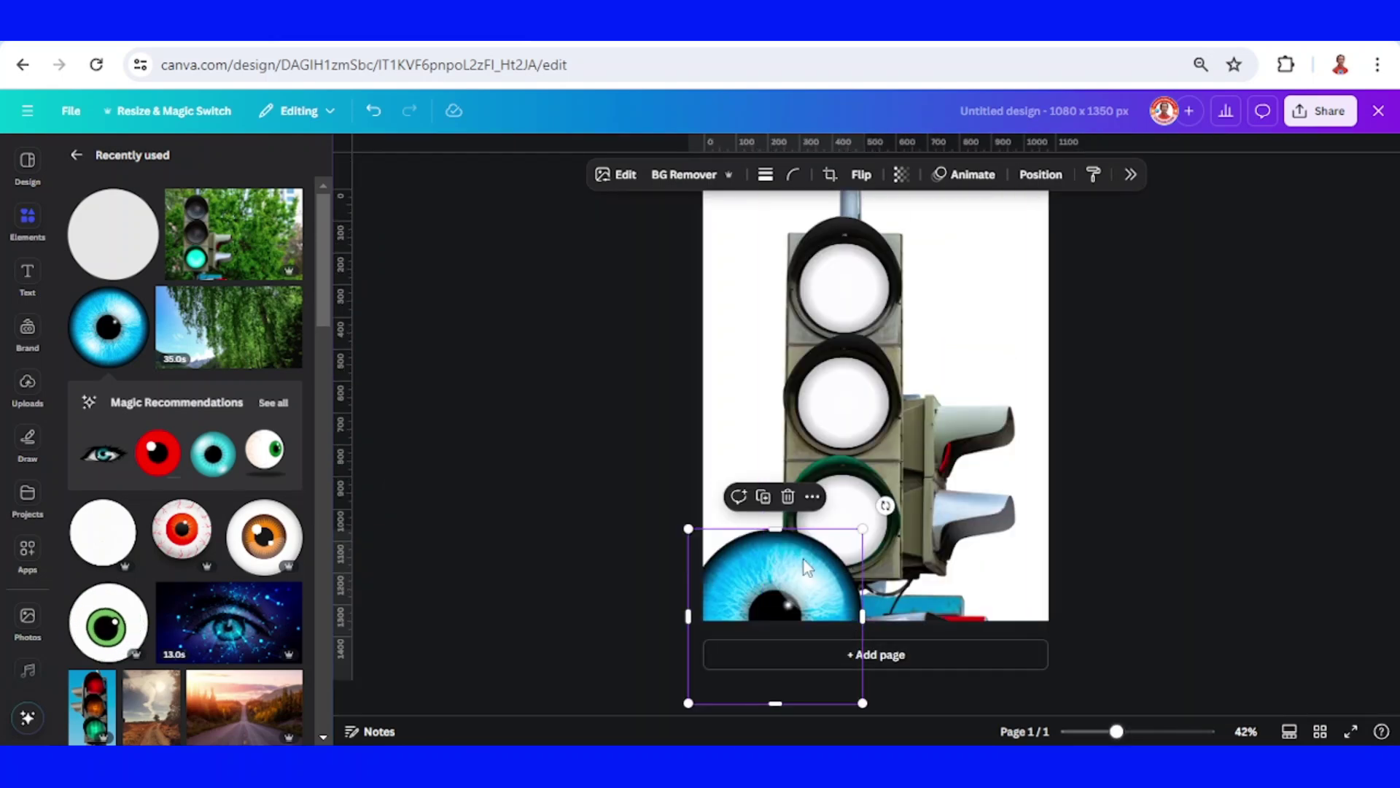
{"action": "left_click_drag", "start_coordinate": [765, 572], "coordinate": [907, 500]}
{"action": "left_click_drag", "start_coordinate": [970, 438], "coordinate": [854, 342]}
{"action": "left_click", "coordinate": [818, 494]}
{"action": "left_click", "coordinate": [817, 375]}
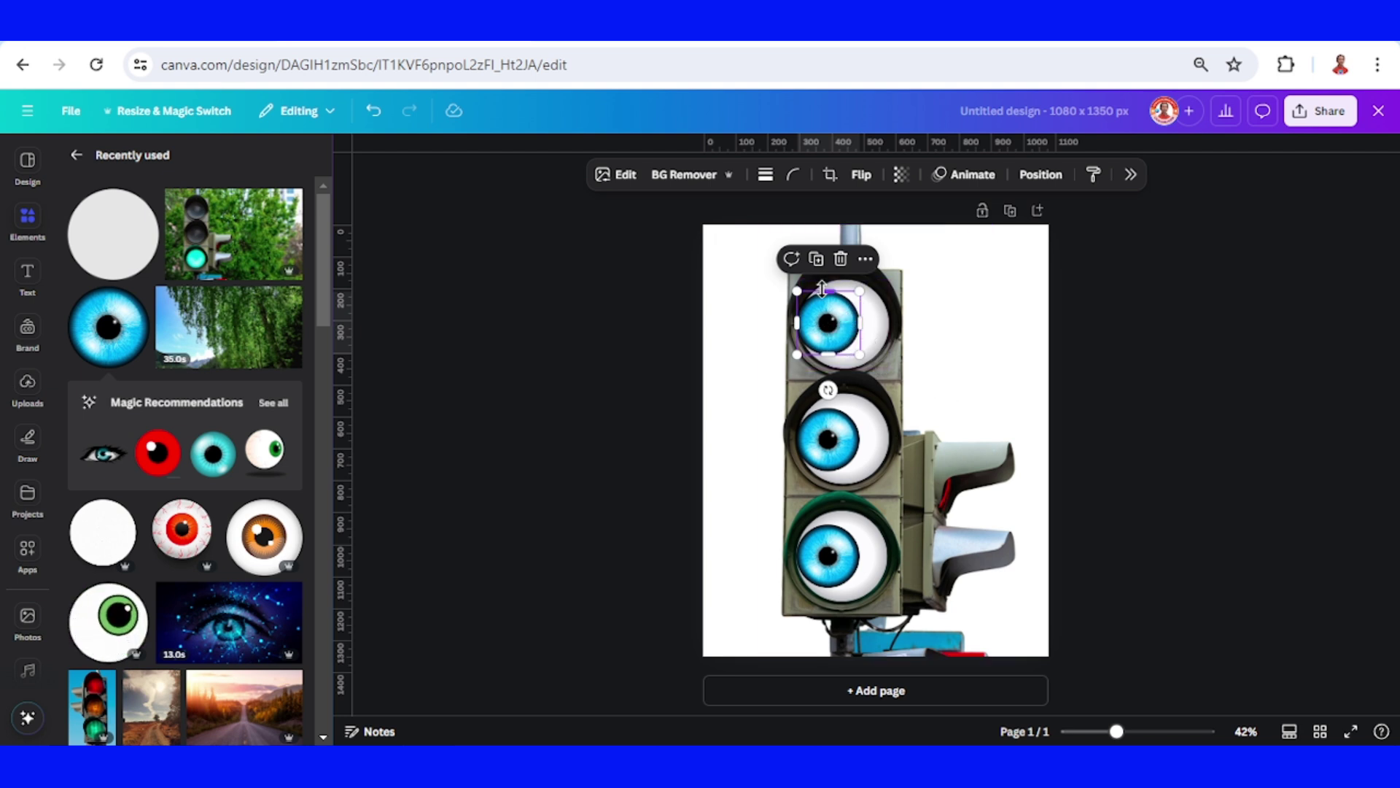
Recolour the top eye's cyan iris to red with Color edit hue and saturation.
{"action": "left_click", "coordinate": [624, 178]}
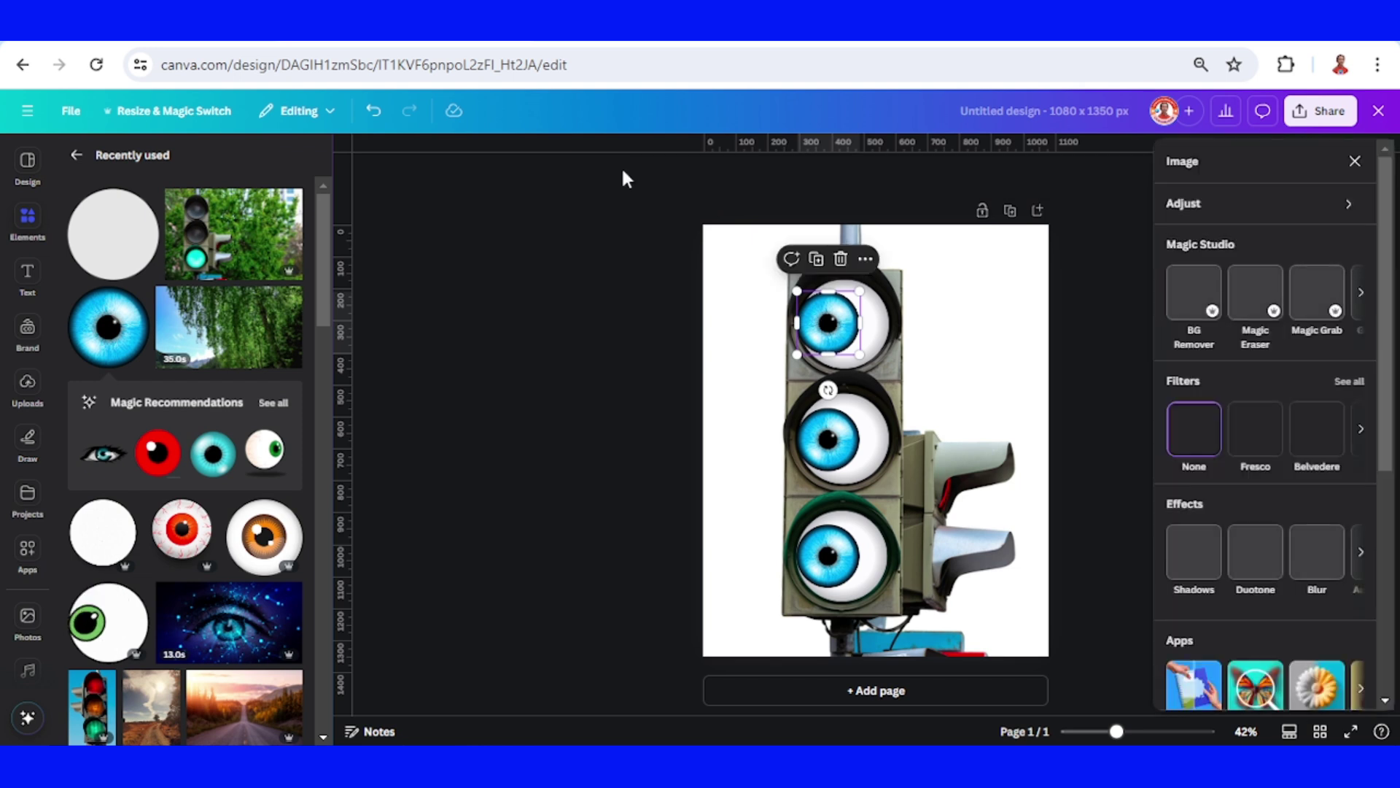
{"action": "left_click", "coordinate": [1315, 212]}
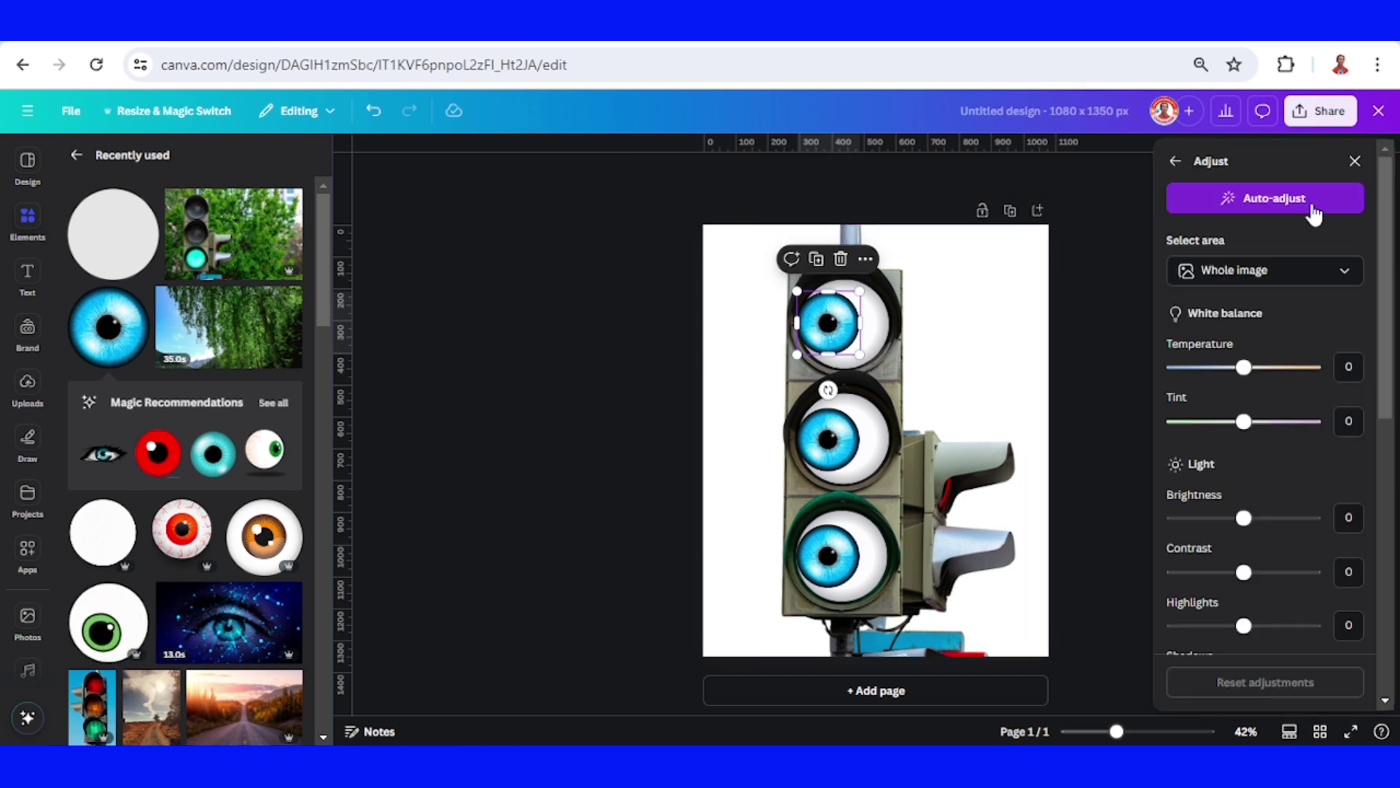
{"action": "scroll", "coordinate": [1277, 489], "scroll_direction": "down", "scroll_amount": 4}
{"action": "scroll", "coordinate": [1276, 496], "scroll_direction": "down", "scroll_amount": 3}
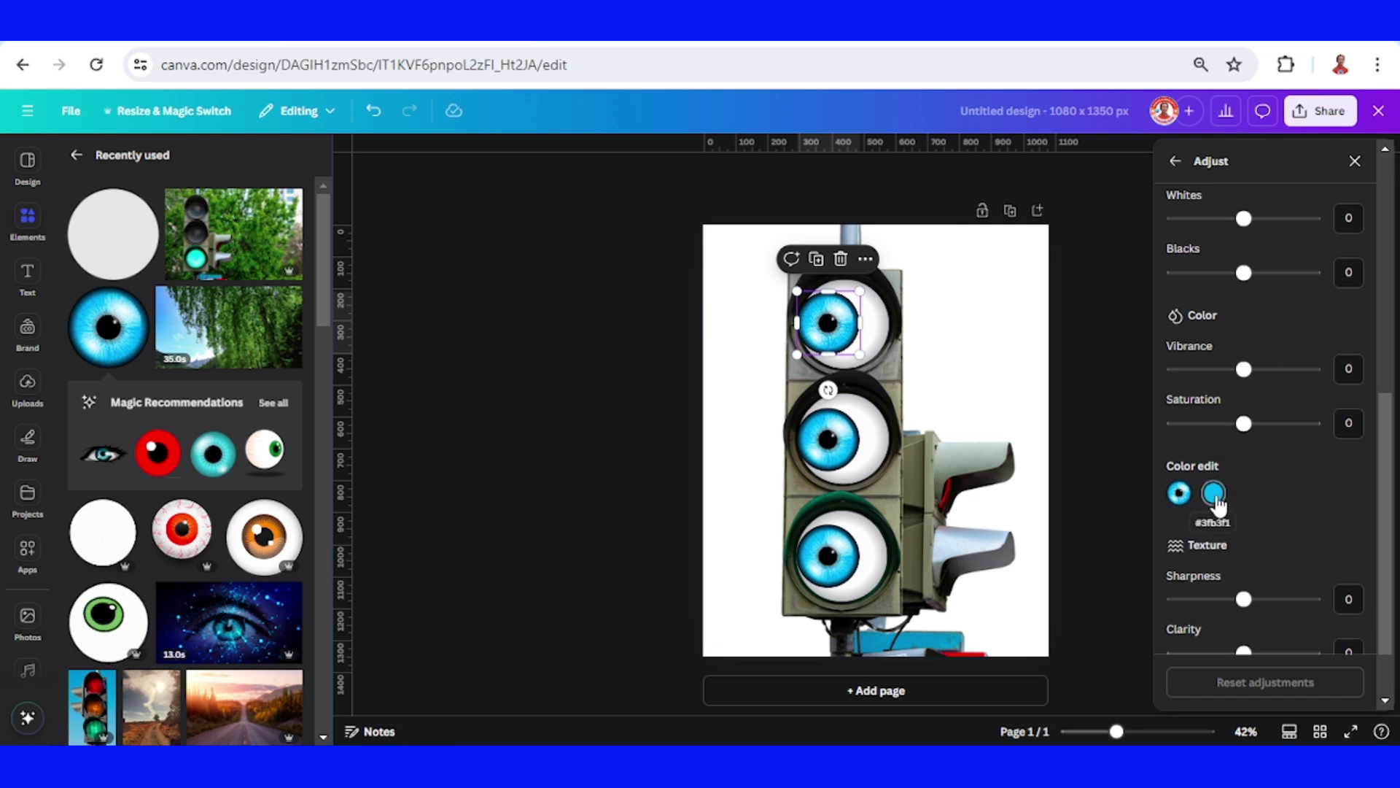
{"action": "left_click", "coordinate": [1214, 494]}
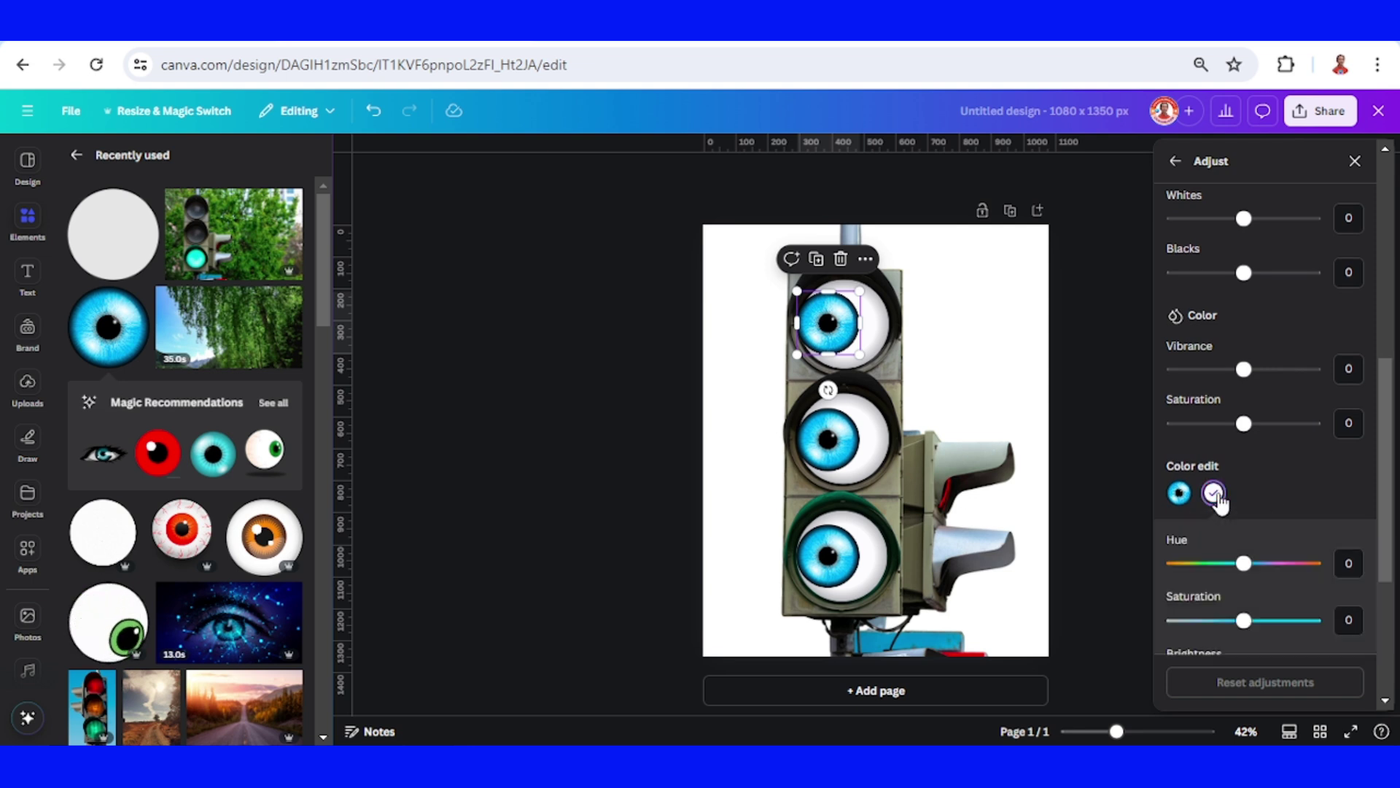
{"action": "left_click", "coordinate": [1307, 564]}
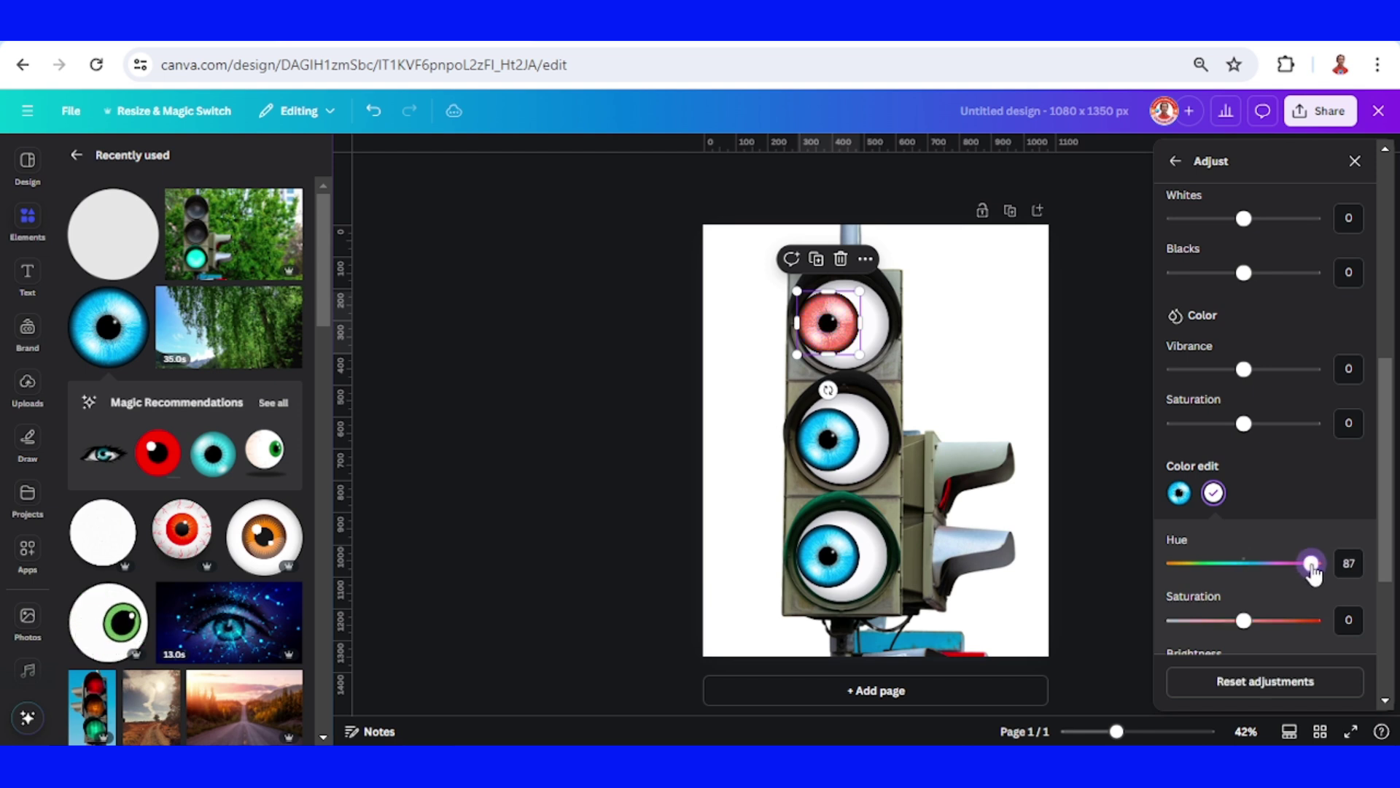
{"action": "left_click", "coordinate": [1299, 621]}
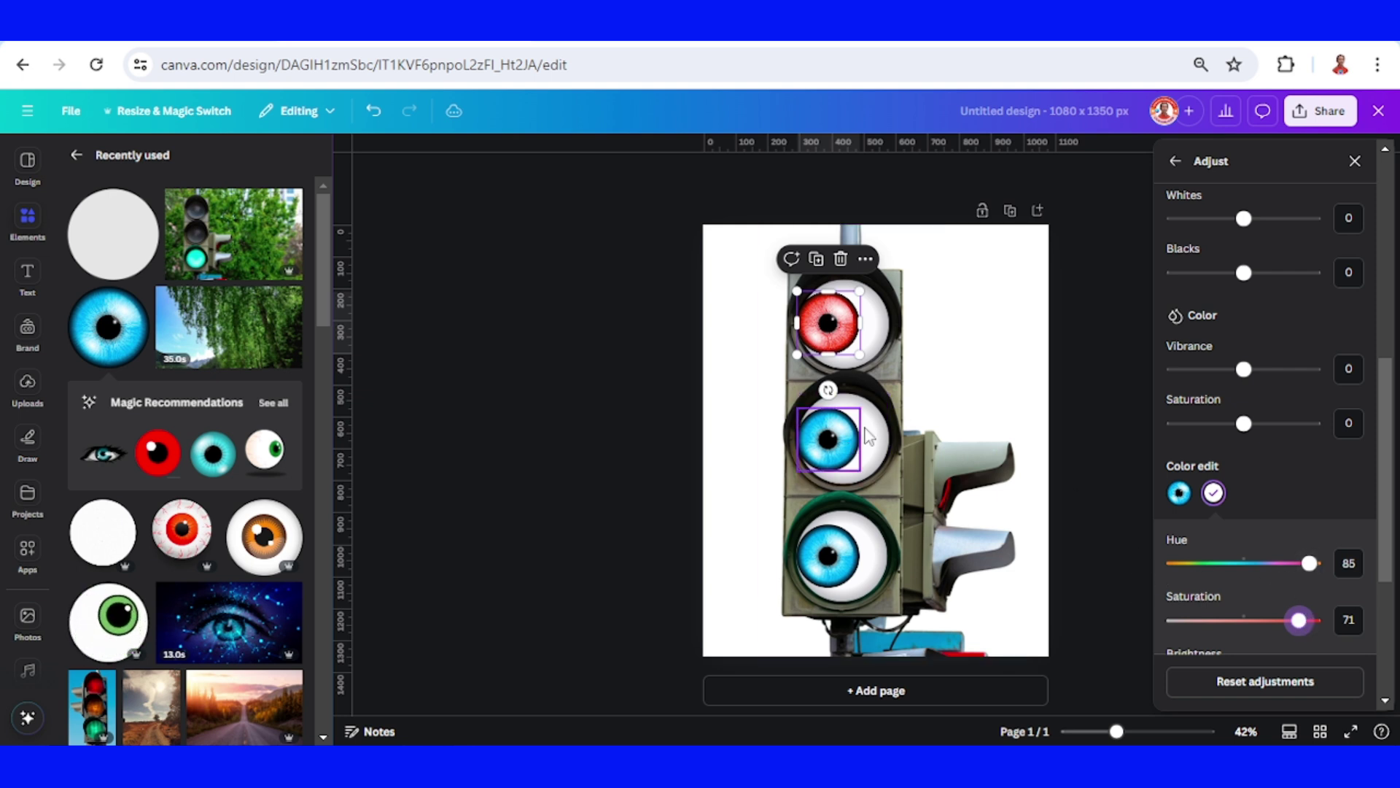
Tint the middle eye's iris a vivid yellow.
{"action": "left_click", "coordinate": [832, 451]}
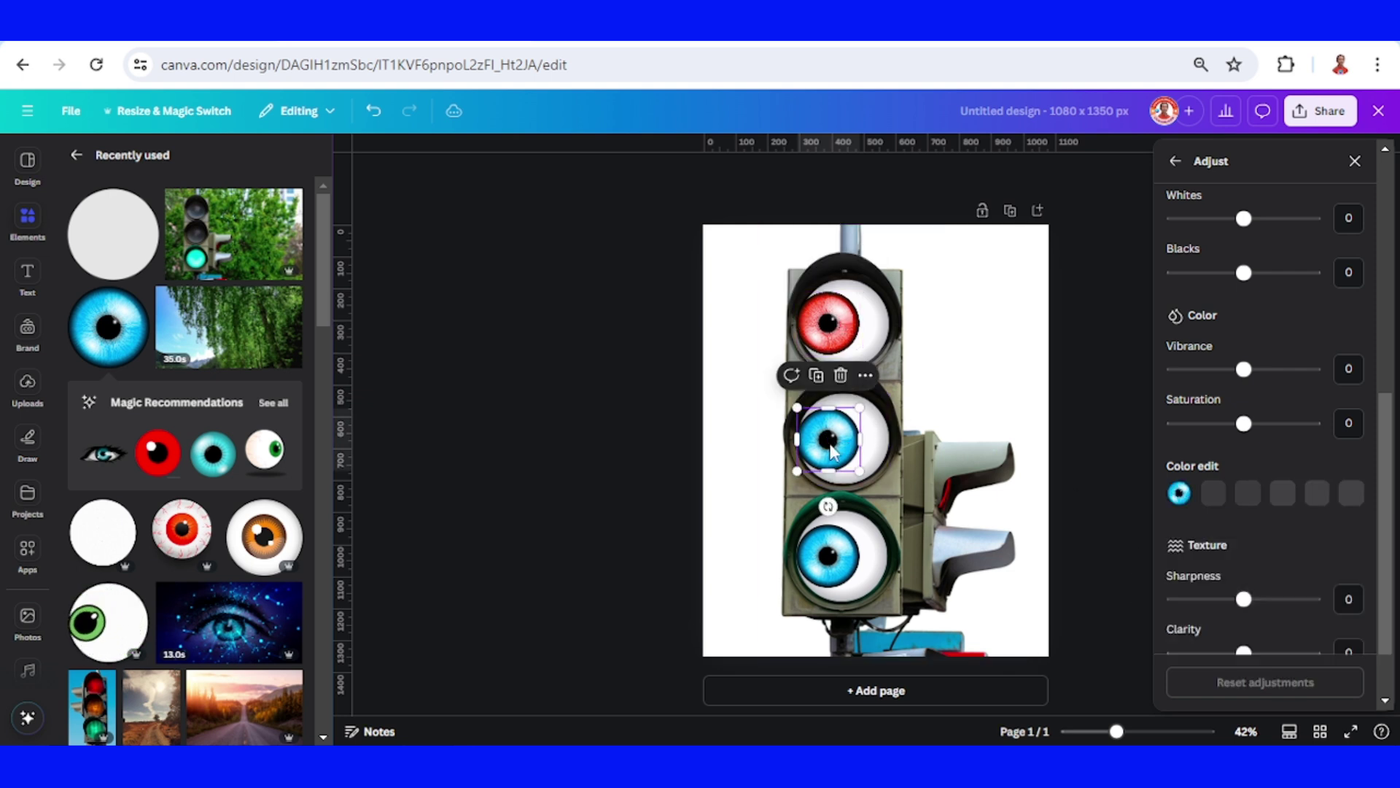
{"action": "left_click", "coordinate": [1213, 494]}
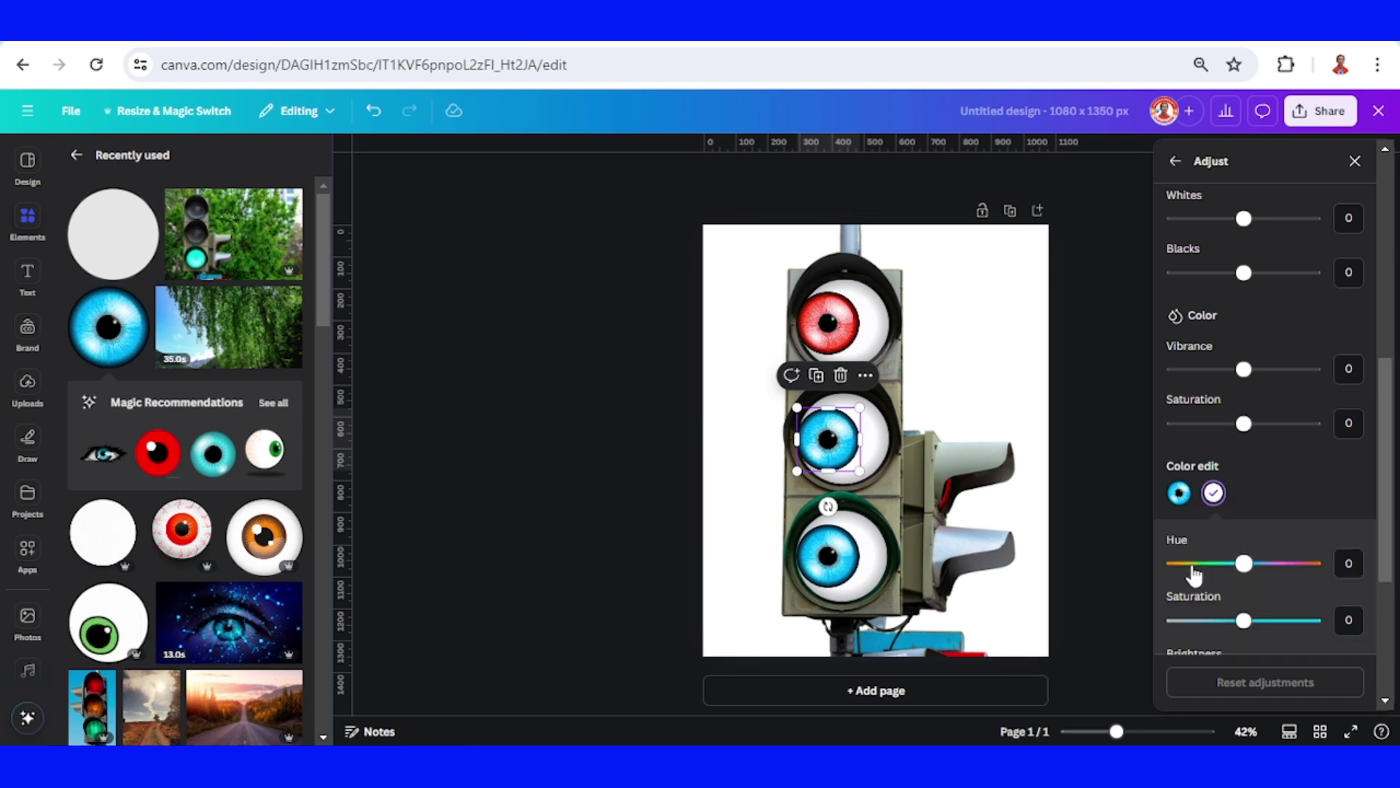
{"action": "left_click", "coordinate": [1187, 565]}
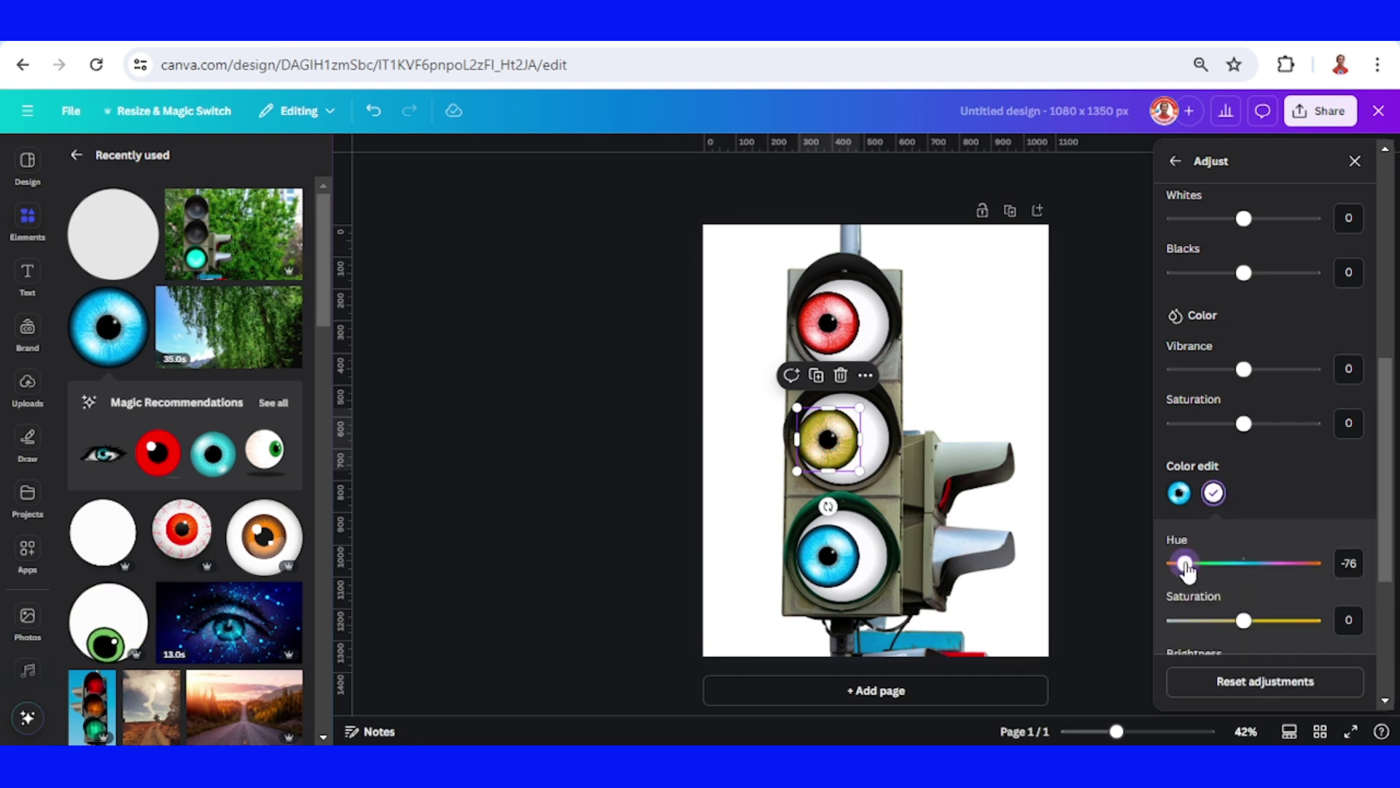
{"action": "left_click", "coordinate": [1309, 621]}
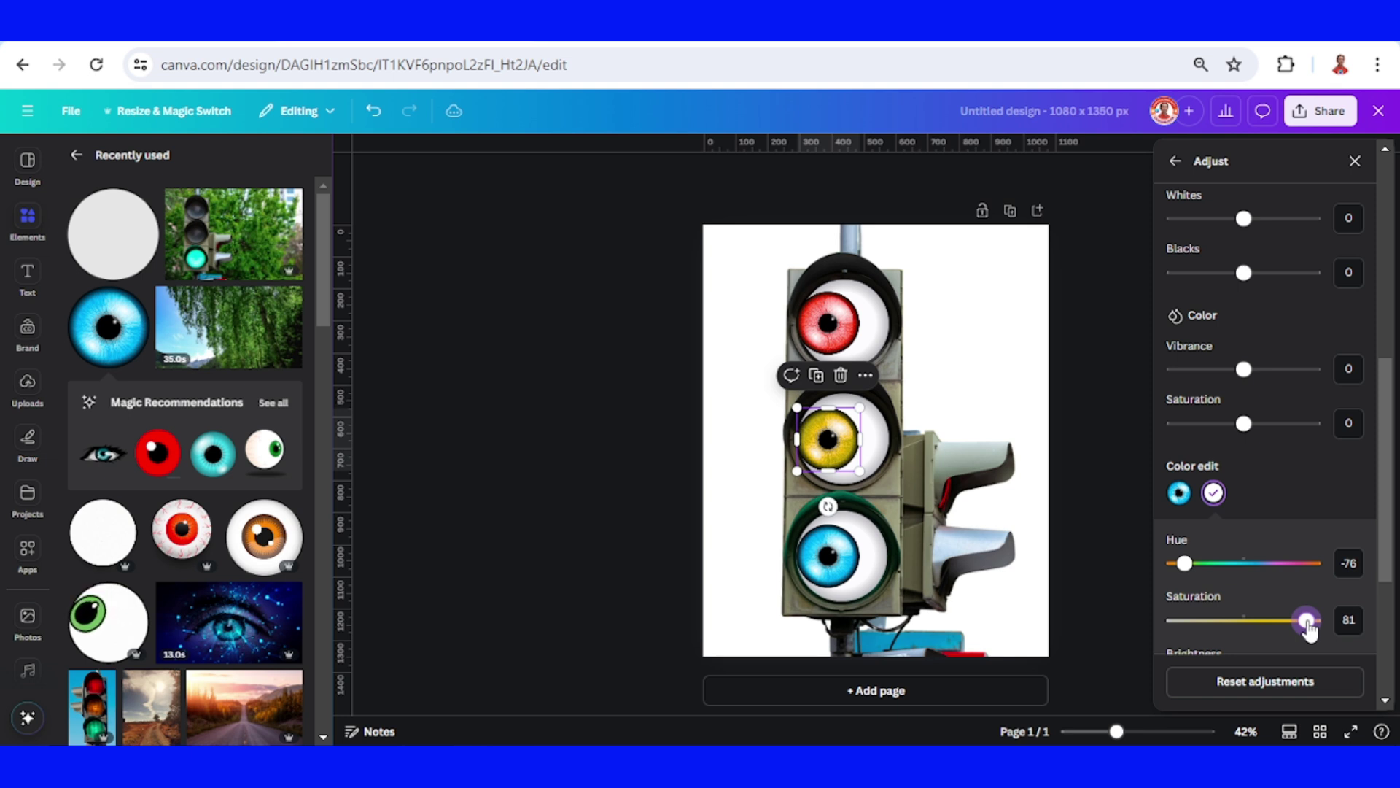
Tint the bottom eye's iris a vivid green.
{"action": "left_click", "coordinate": [850, 569]}
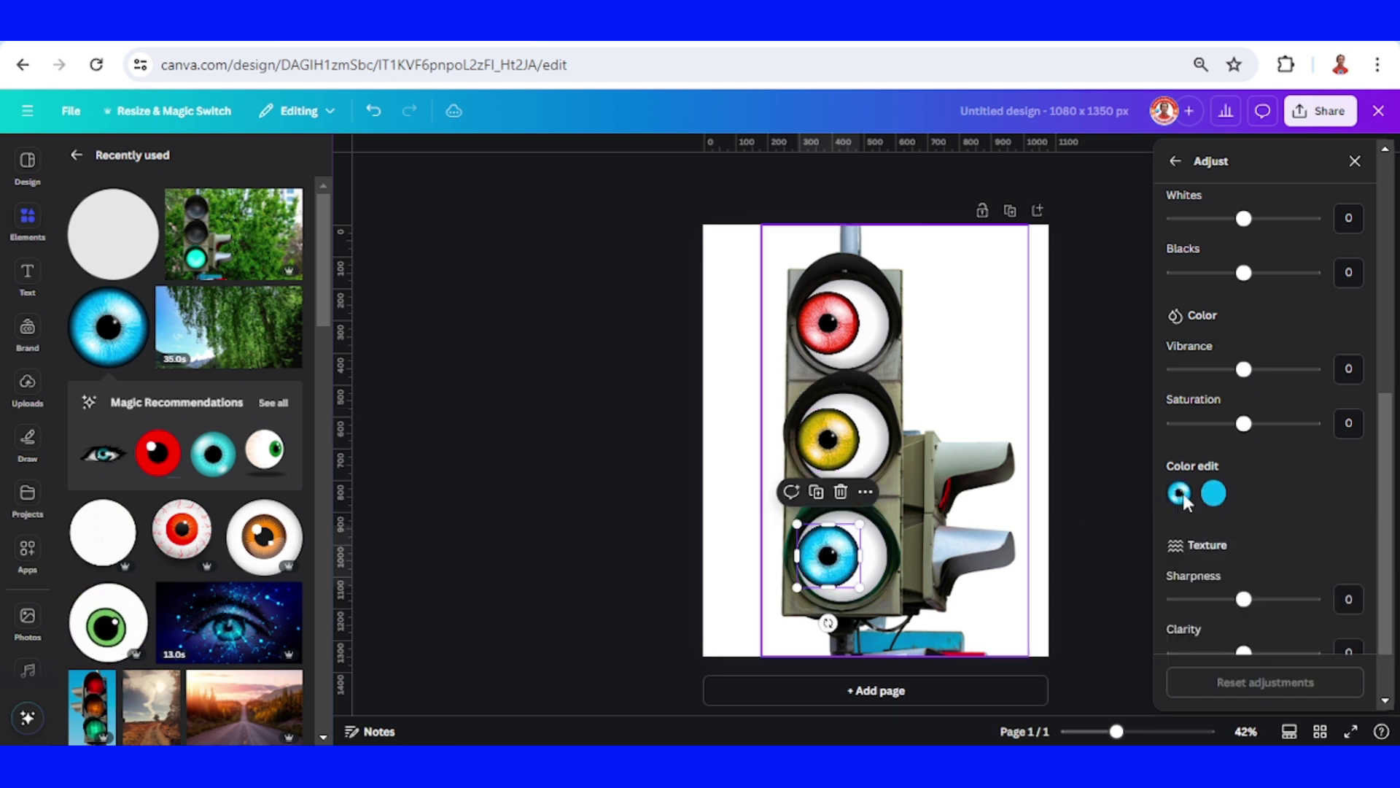
{"action": "left_click", "coordinate": [1214, 494]}
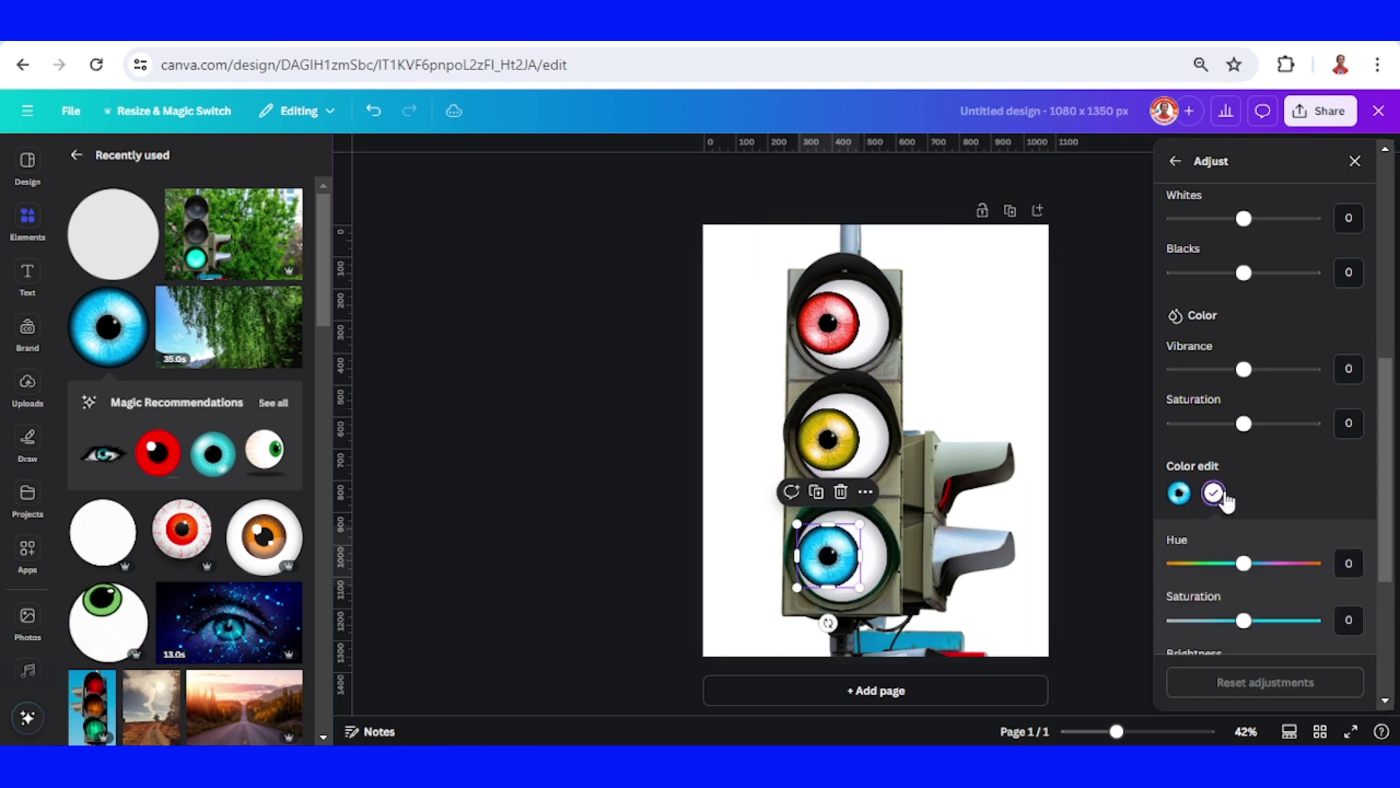
{"action": "left_click", "coordinate": [1213, 564]}
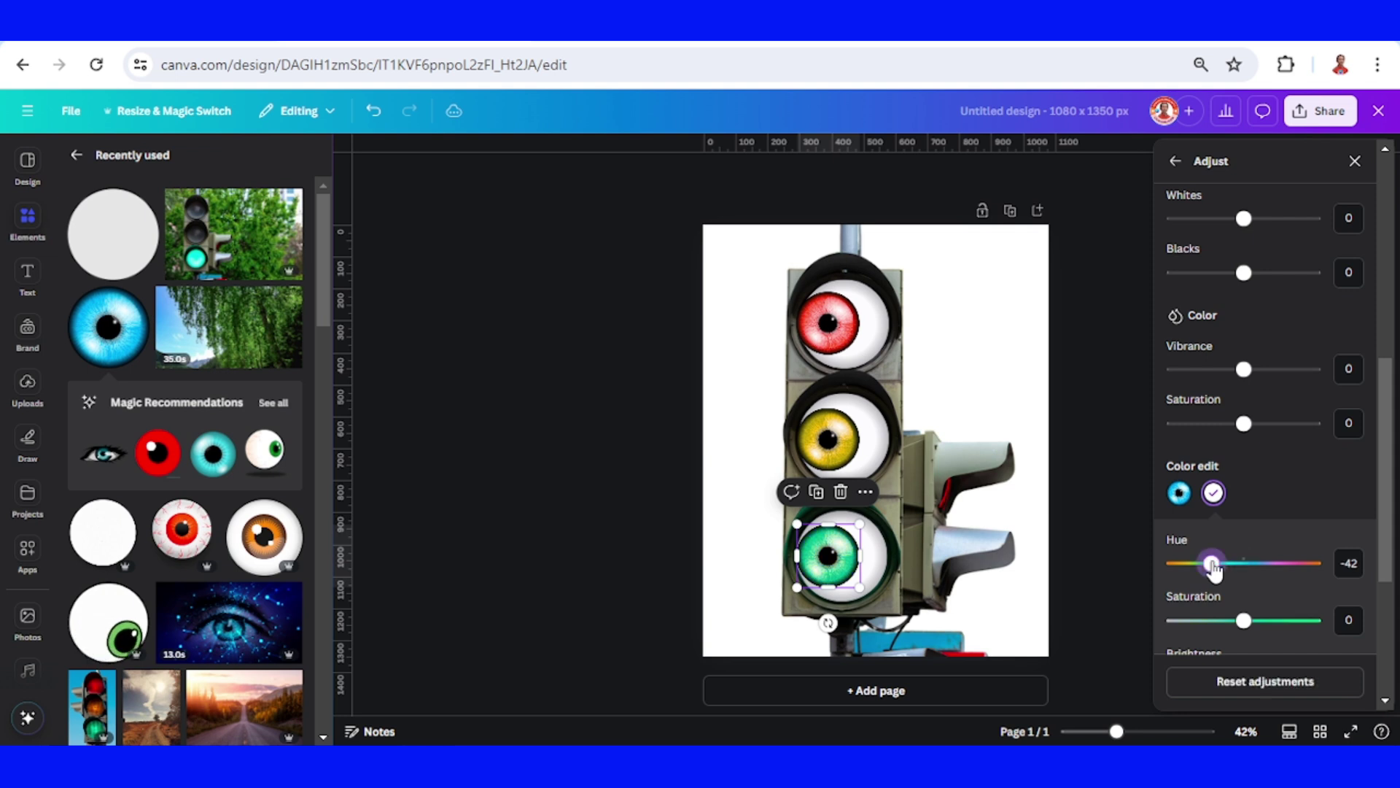
{"action": "left_click", "coordinate": [1311, 621]}
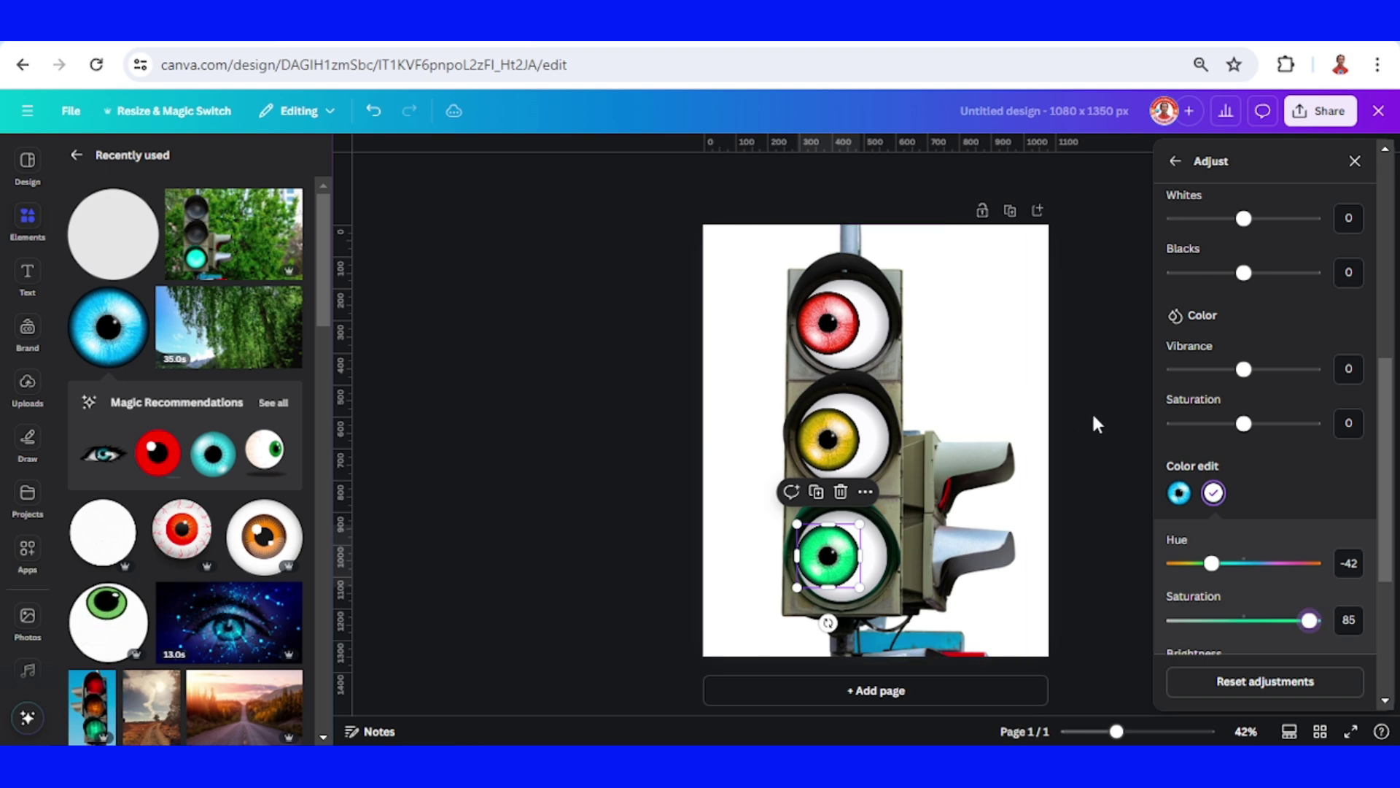
Record a custom drawn motion path for the red top eye with Create an Animation, at 67% zoom.
{"action": "key", "text": "Escape"}
{"action": "left_click_drag", "start_coordinate": [1123, 734], "coordinate": [1134, 733]}
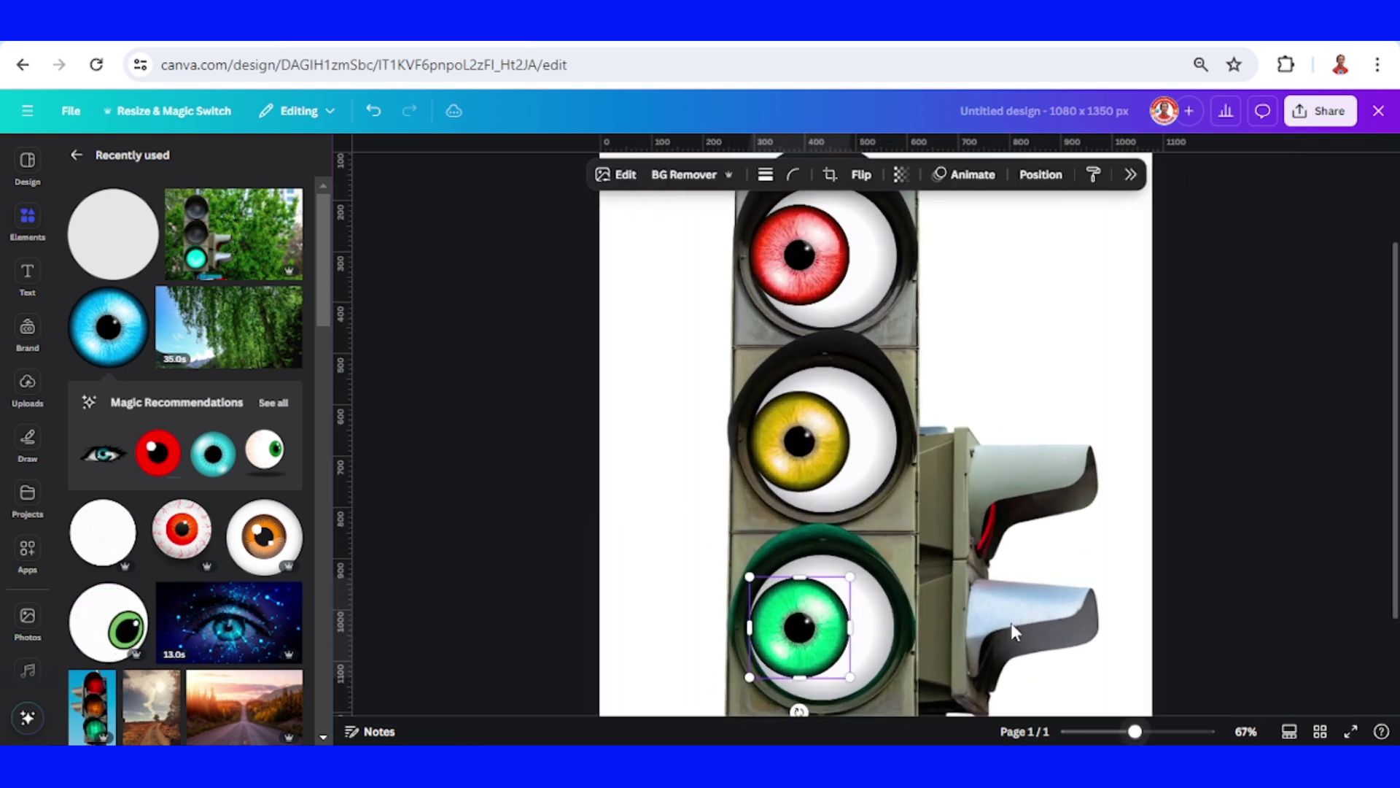
{"action": "left_click", "coordinate": [816, 339]}
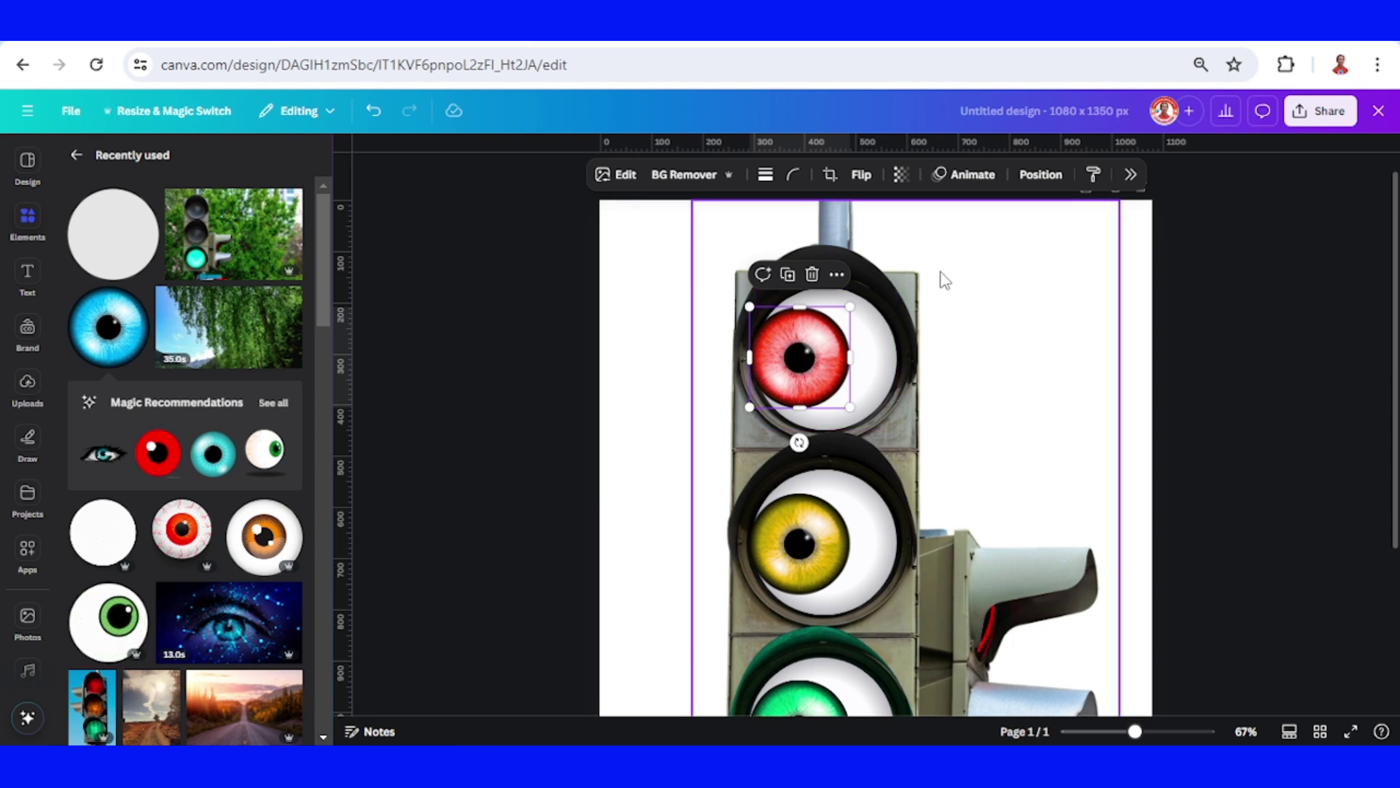
{"action": "left_click", "coordinate": [965, 175]}
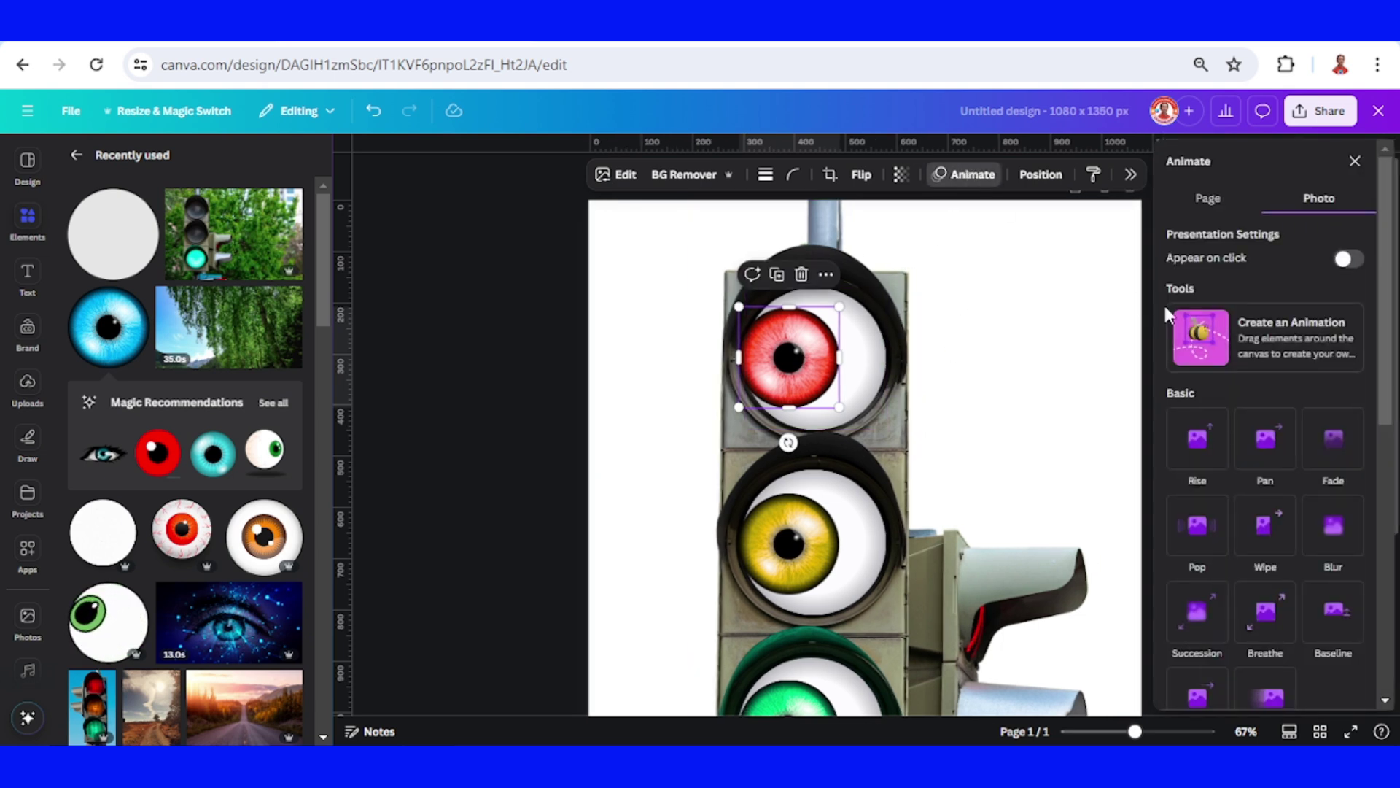
{"action": "left_click", "coordinate": [1299, 334]}
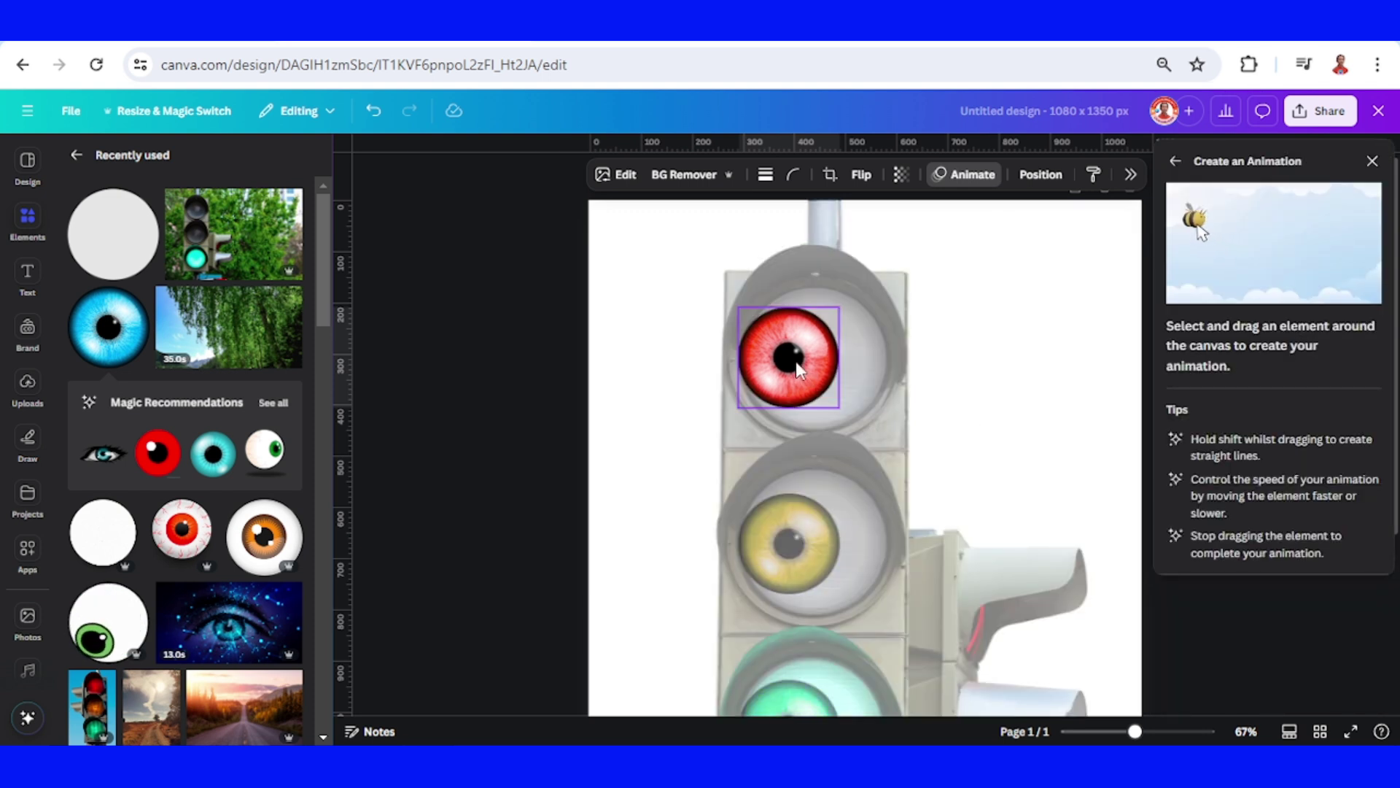
{"action": "mouse_move", "coordinate": [793, 368]}
{"action": "left_mouse_down"}
{"action": "mouse_move", "coordinate": [842, 363]}
{"action": "mouse_move", "coordinate": [797, 364]}
{"action": "mouse_move", "coordinate": [813, 349]}
{"action": "mouse_move", "coordinate": [825, 363]}
{"action": "left_mouse_up"}
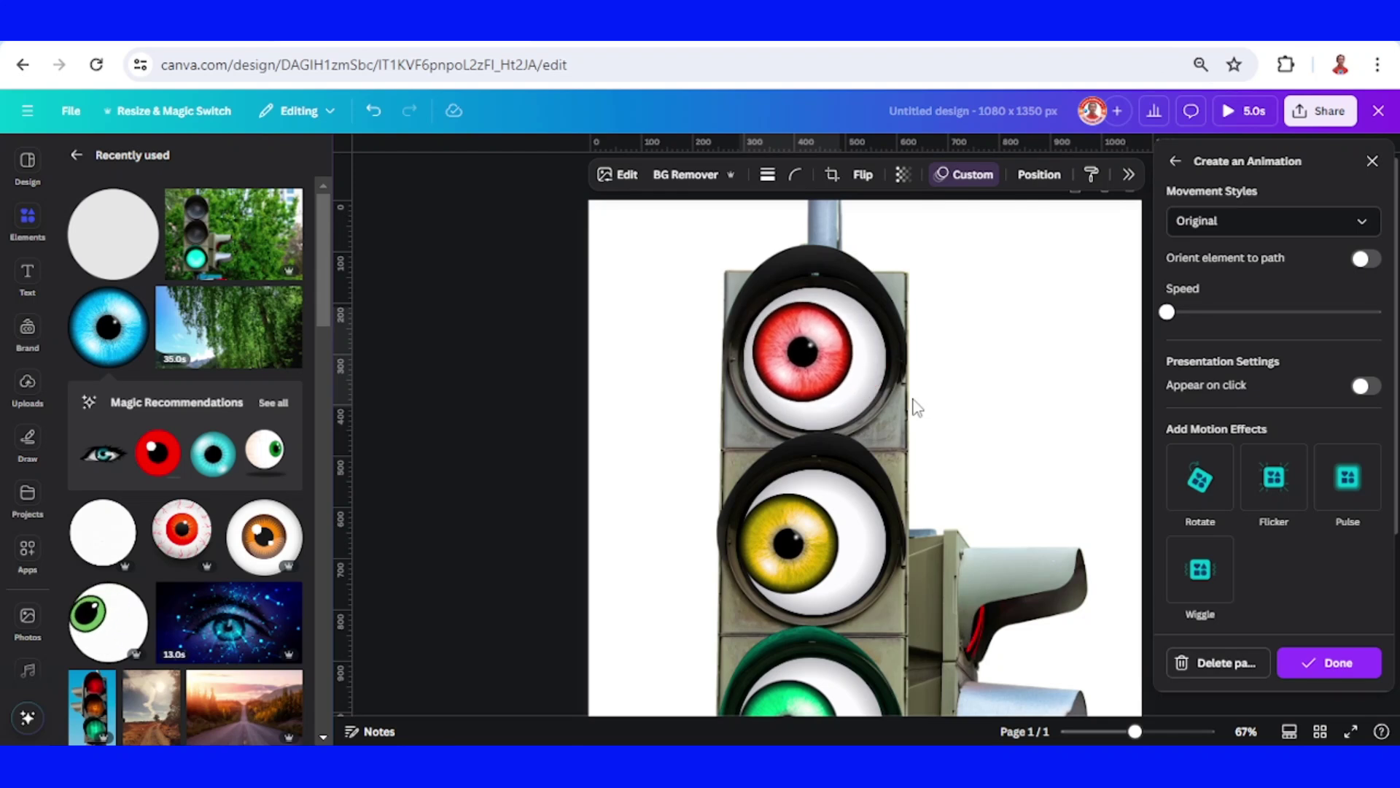
{"action": "left_click", "coordinate": [803, 546]}
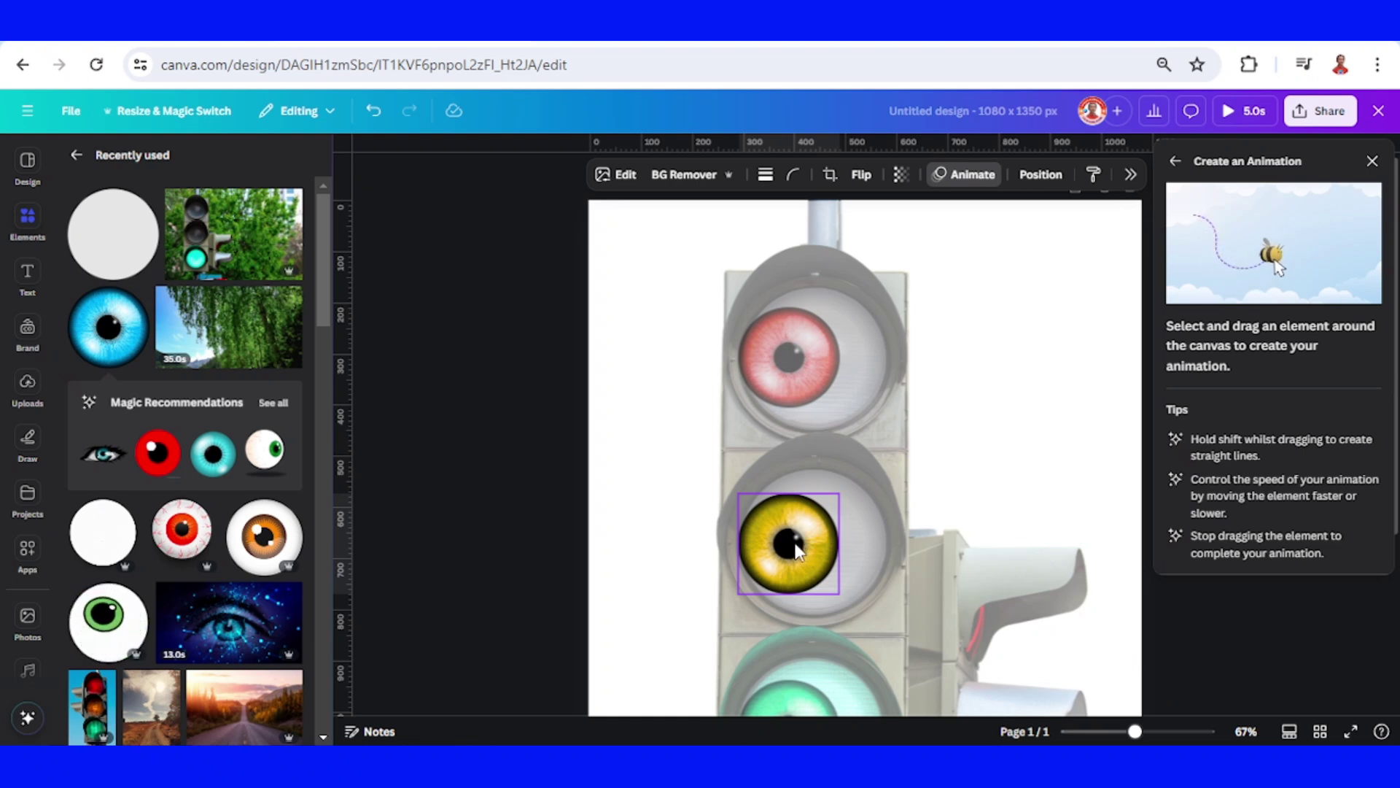
Draw a movement path for the yellow eye, then another for the green eye.
{"action": "mouse_move", "coordinate": [796, 548]}
{"action": "left_mouse_down"}
{"action": "mouse_move", "coordinate": [842, 539]}
{"action": "mouse_move", "coordinate": [797, 543]}
{"action": "mouse_move", "coordinate": [838, 549]}
{"action": "mouse_move", "coordinate": [802, 551]}
{"action": "left_mouse_up"}
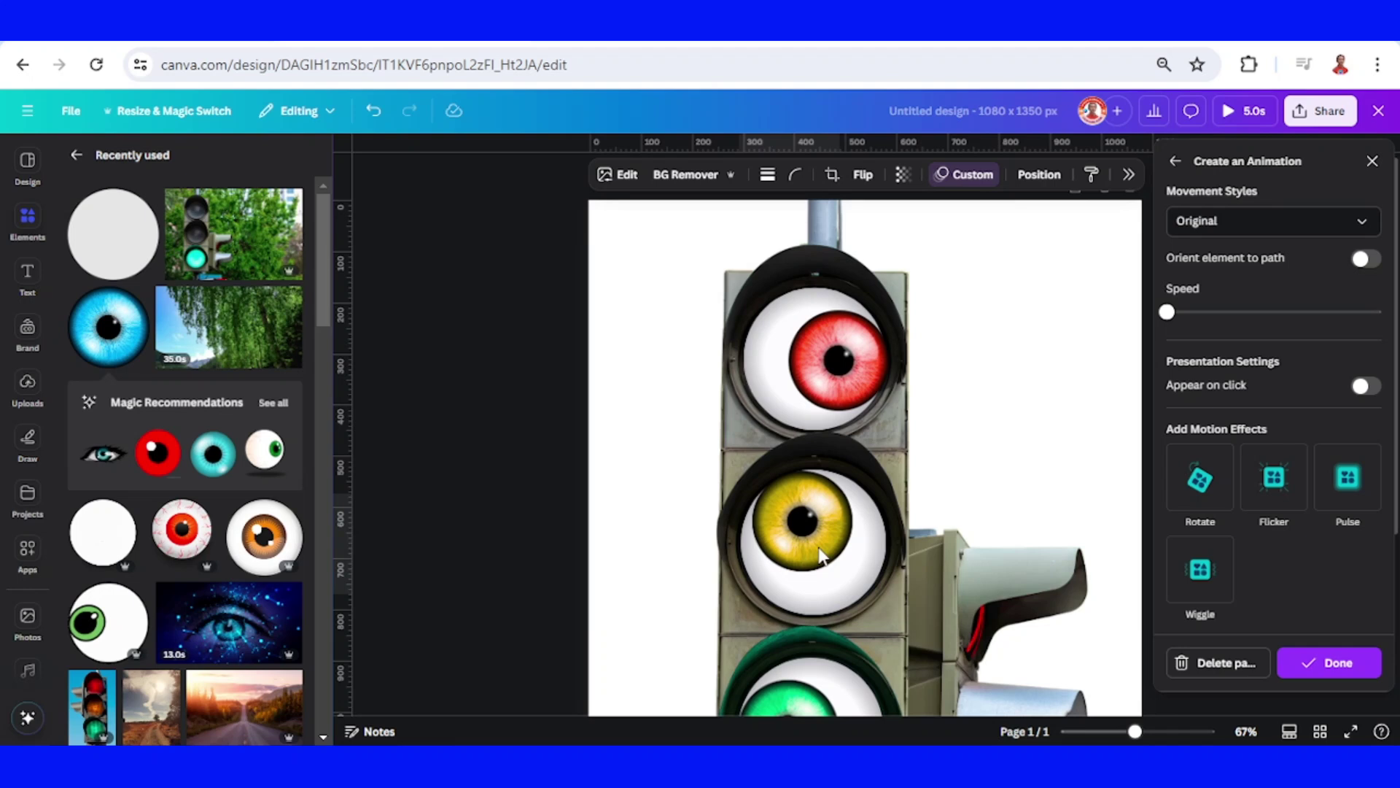
{"action": "scroll", "coordinate": [826, 563], "scroll_direction": "down", "scroll_amount": 3}
{"action": "left_click", "coordinate": [793, 531]}
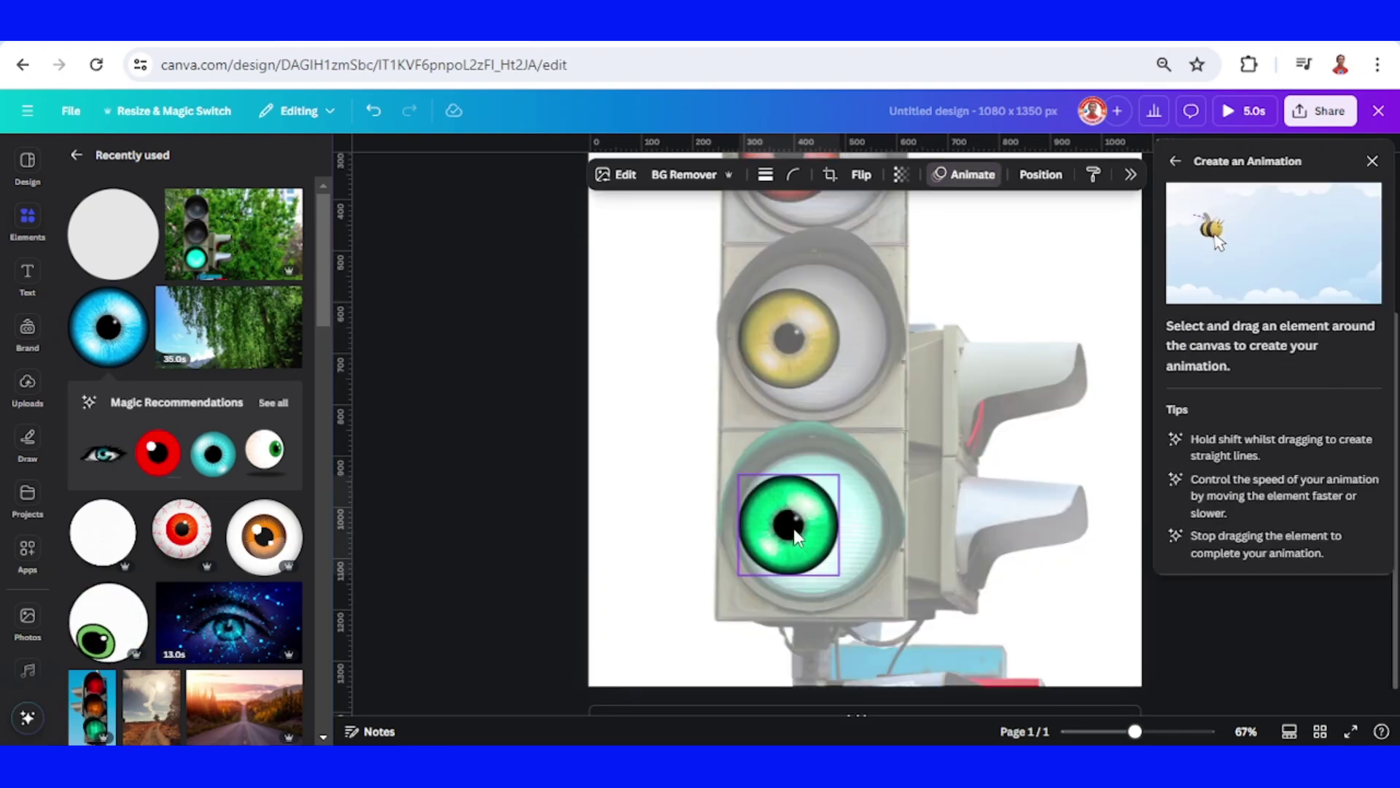
{"action": "mouse_move", "coordinate": [793, 534]}
{"action": "left_mouse_down"}
{"action": "mouse_move", "coordinate": [814, 550]}
{"action": "mouse_move", "coordinate": [840, 537]}
{"action": "mouse_move", "coordinate": [797, 536]}
{"action": "mouse_move", "coordinate": [817, 509]}
{"action": "mouse_move", "coordinate": [813, 552]}
{"action": "left_mouse_up"}
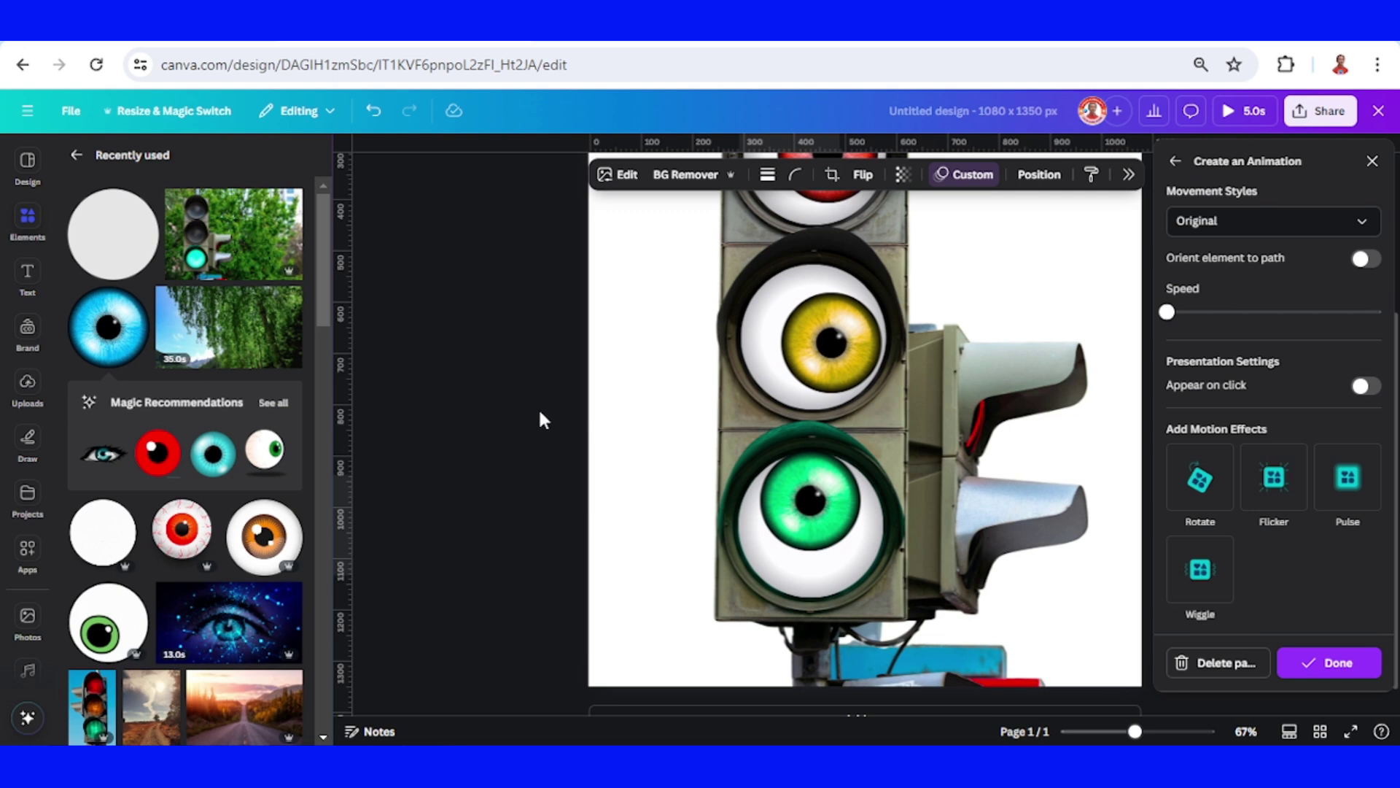
Change the green eyeball's custom animation movement style from Original to Steady.
{"action": "left_click", "coordinate": [804, 471]}
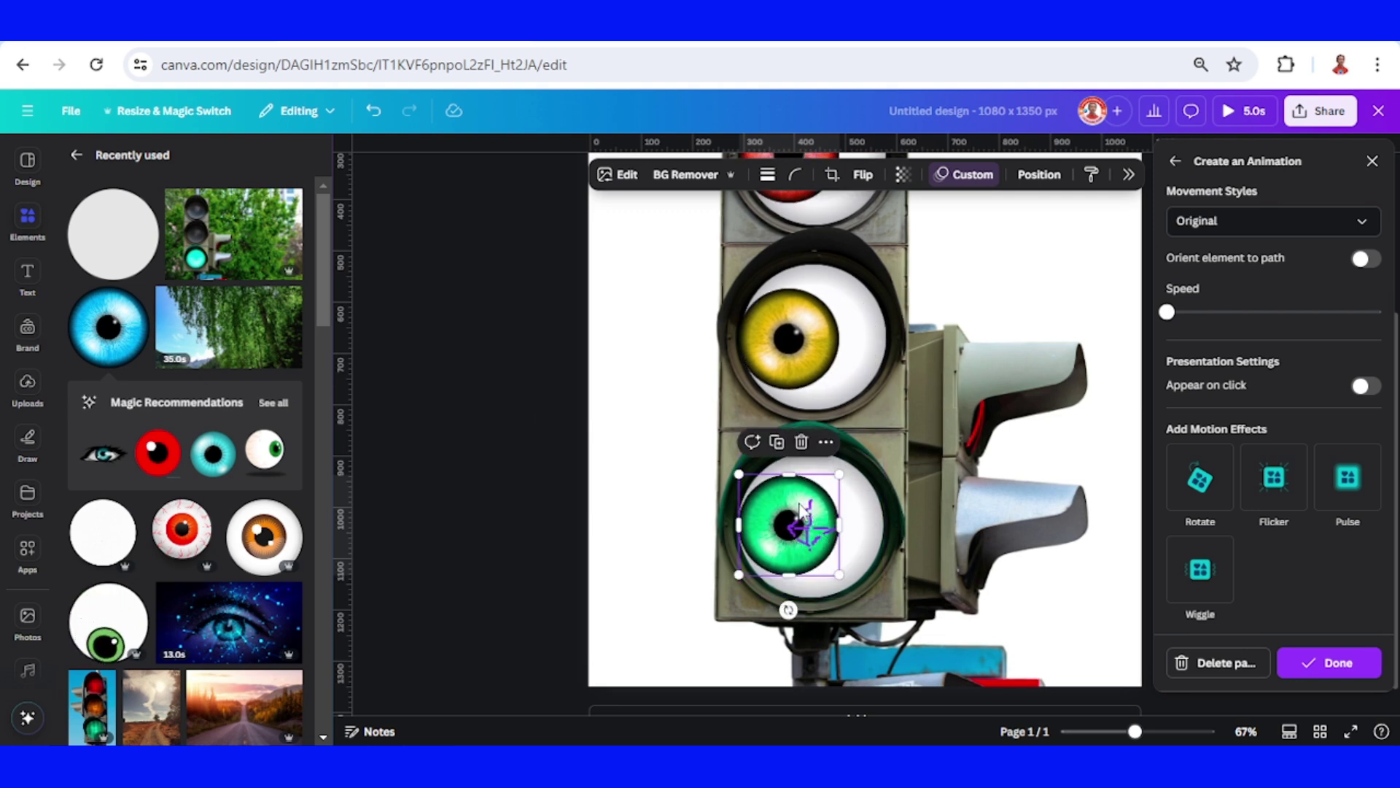
{"action": "left_click", "coordinate": [1363, 222]}
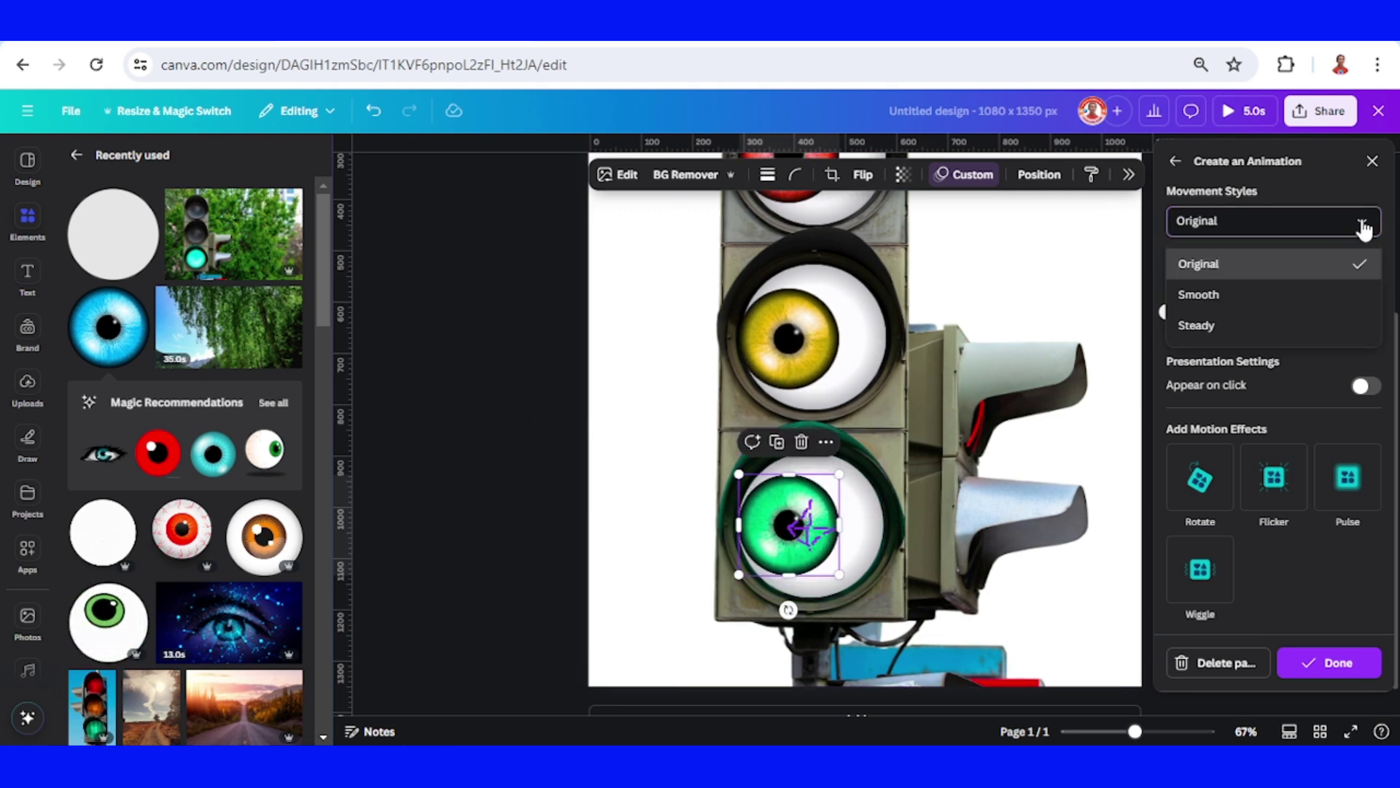
{"action": "left_click", "coordinate": [1248, 304]}
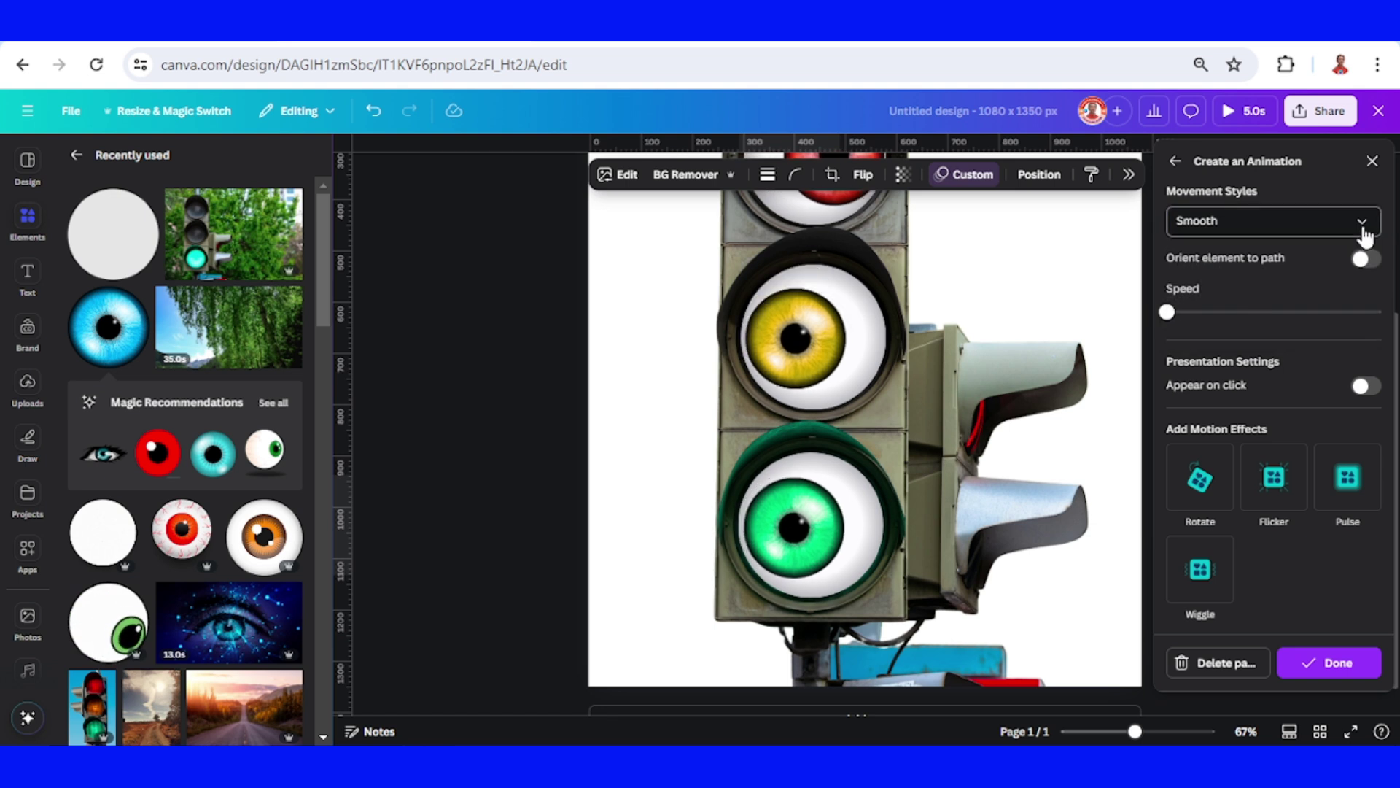
{"action": "left_click", "coordinate": [1251, 221]}
{"action": "left_click", "coordinate": [1240, 332]}
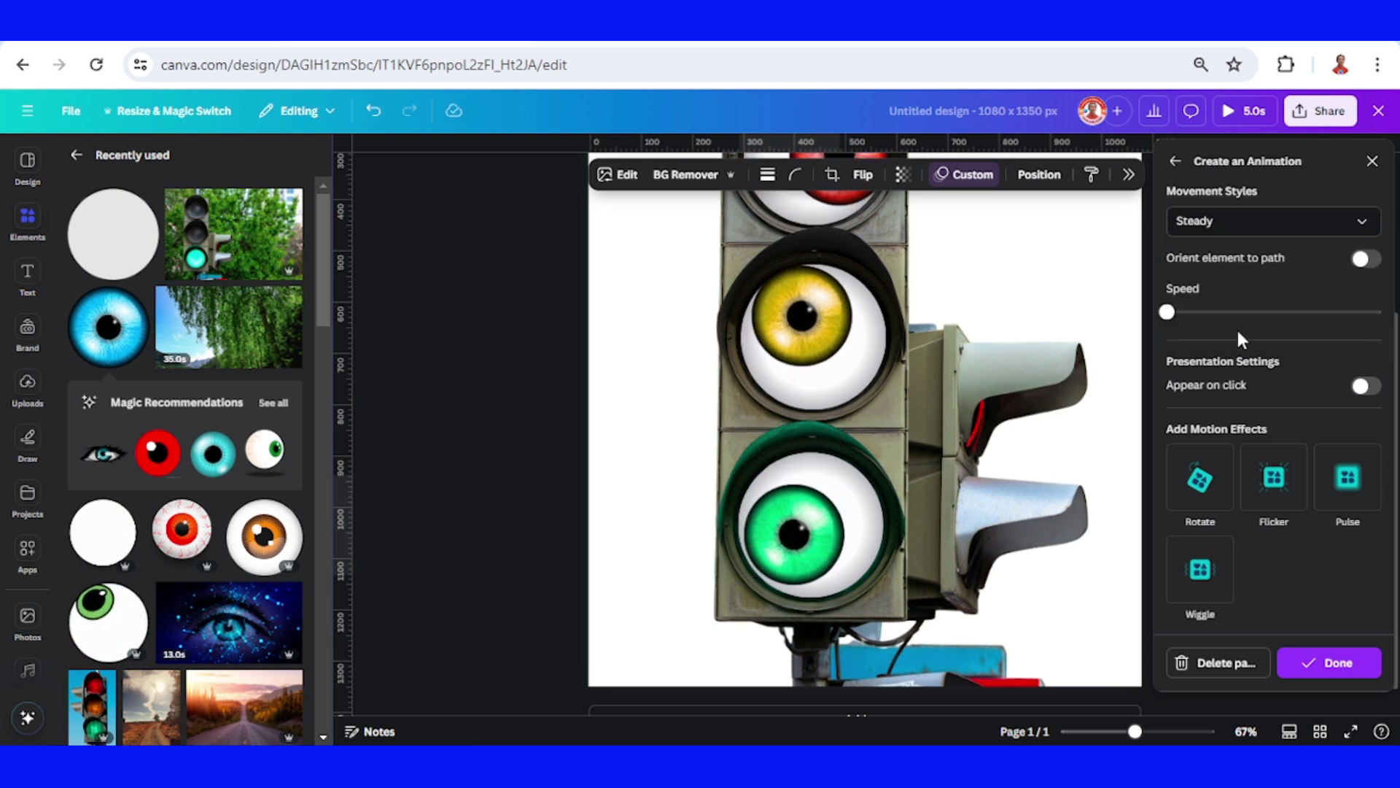
{"action": "scroll", "coordinate": [1048, 703], "scroll_direction": "up", "scroll_amount": 3}
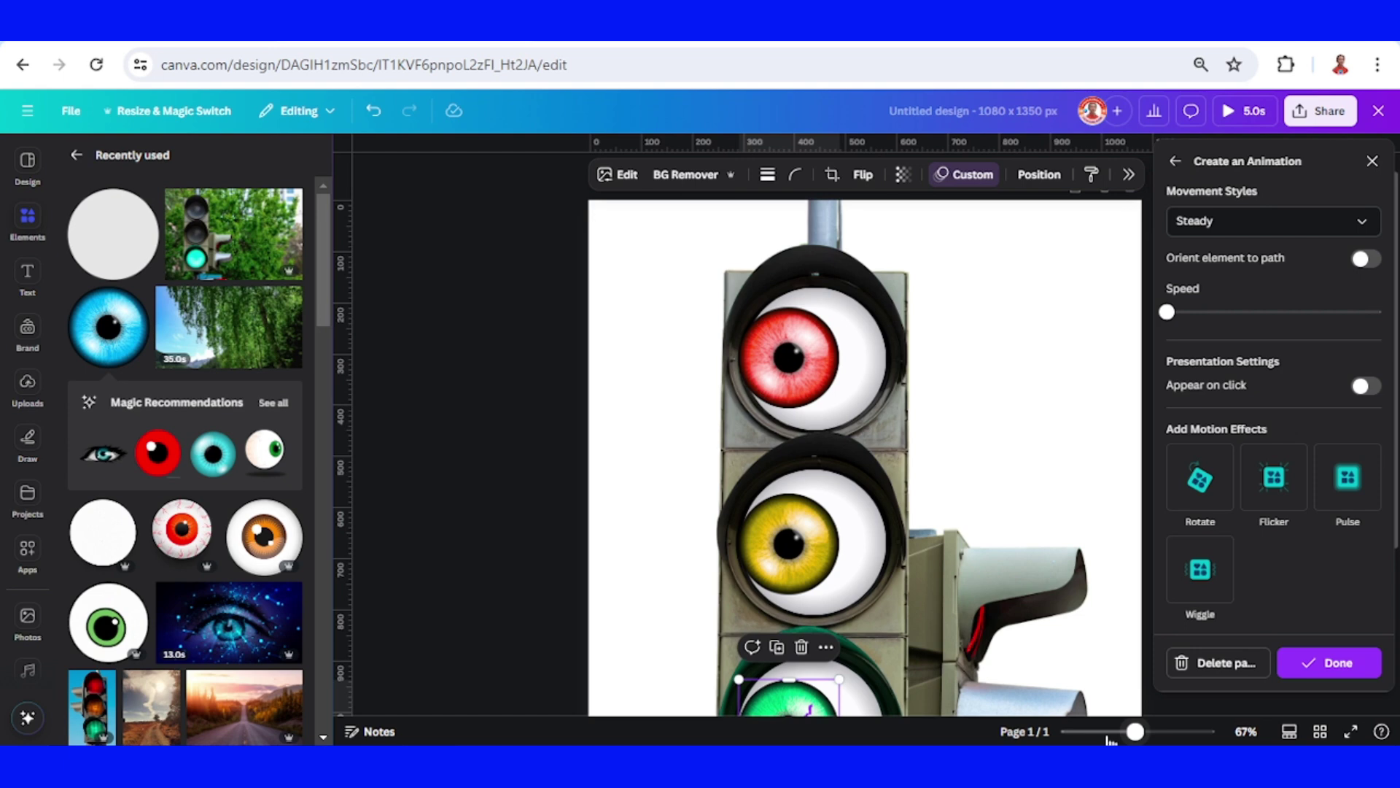
{"action": "left_click_drag", "start_coordinate": [1135, 731], "coordinate": [1106, 731]}
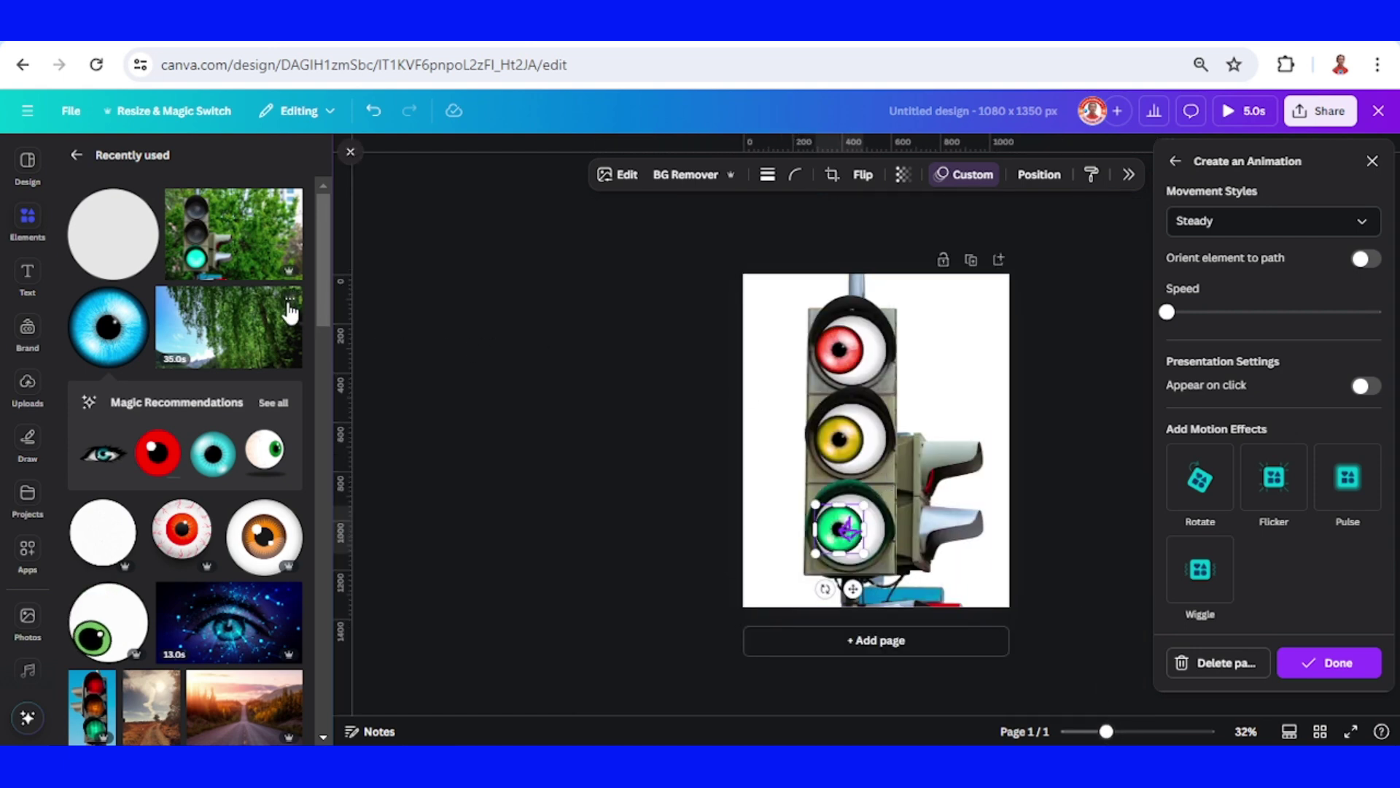
Add the Tree birch mountain video from Recently used to the page.
{"action": "left_click", "coordinate": [290, 302]}
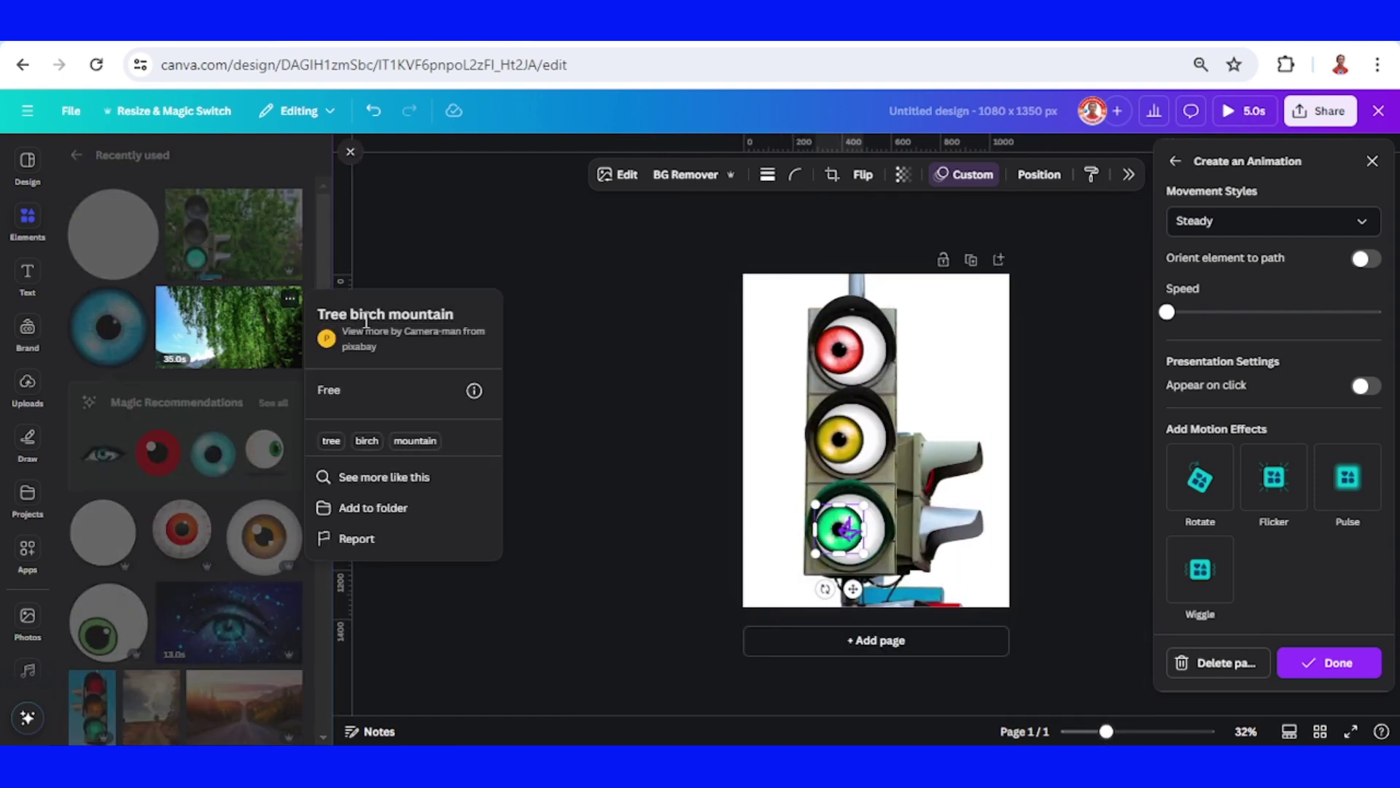
{"action": "left_click", "coordinate": [243, 334]}
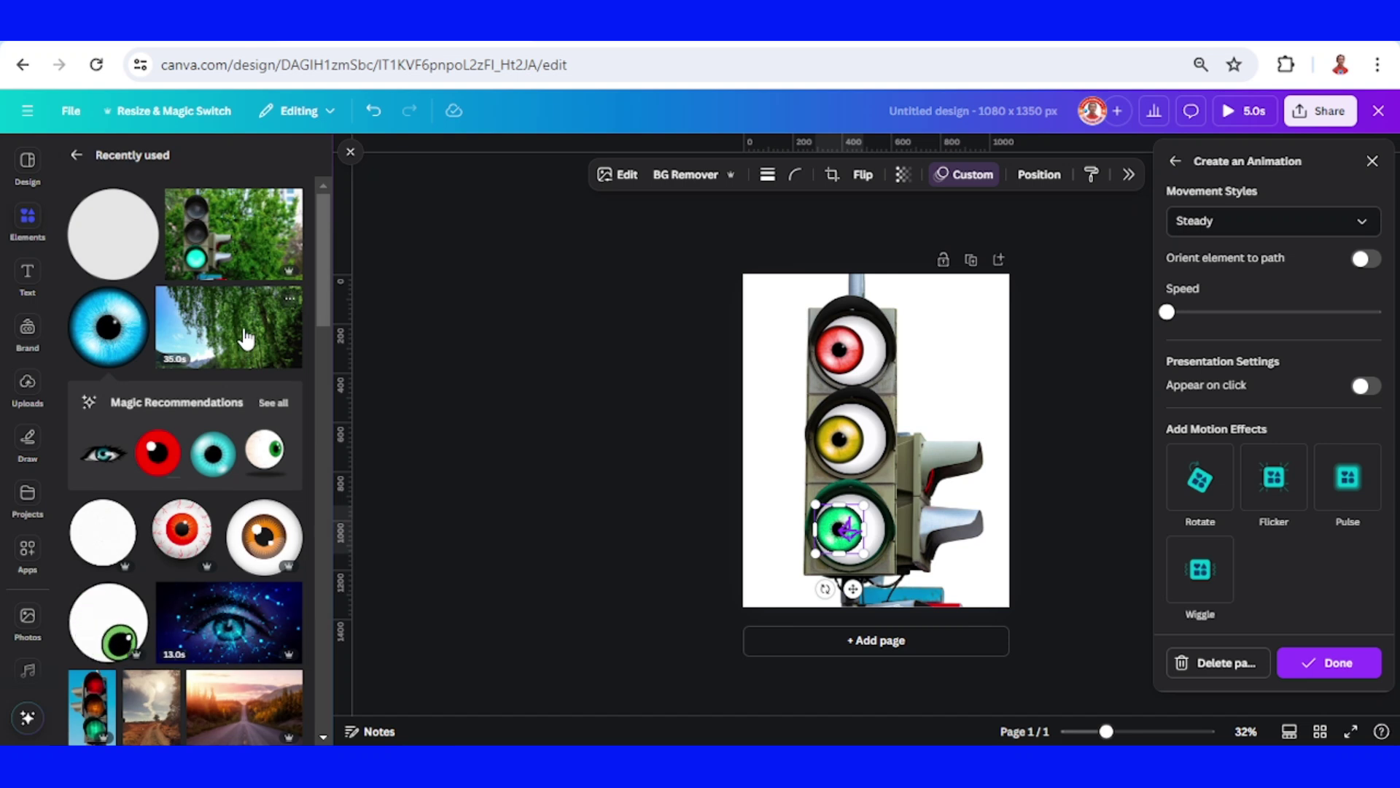
{"action": "left_click", "coordinate": [245, 337]}
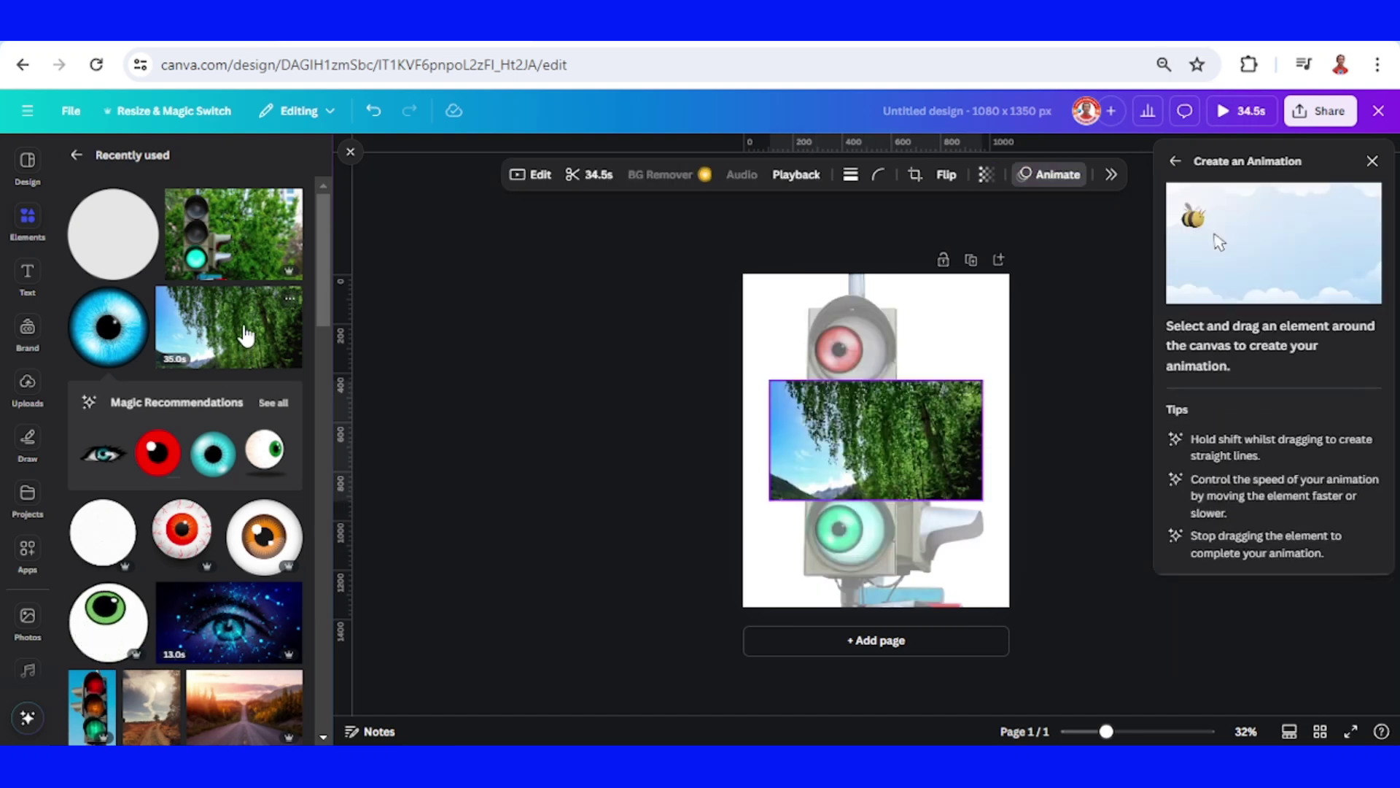
Trim the birch-tree video to 5.0s and set it as the page background.
{"action": "left_click", "coordinate": [594, 175]}
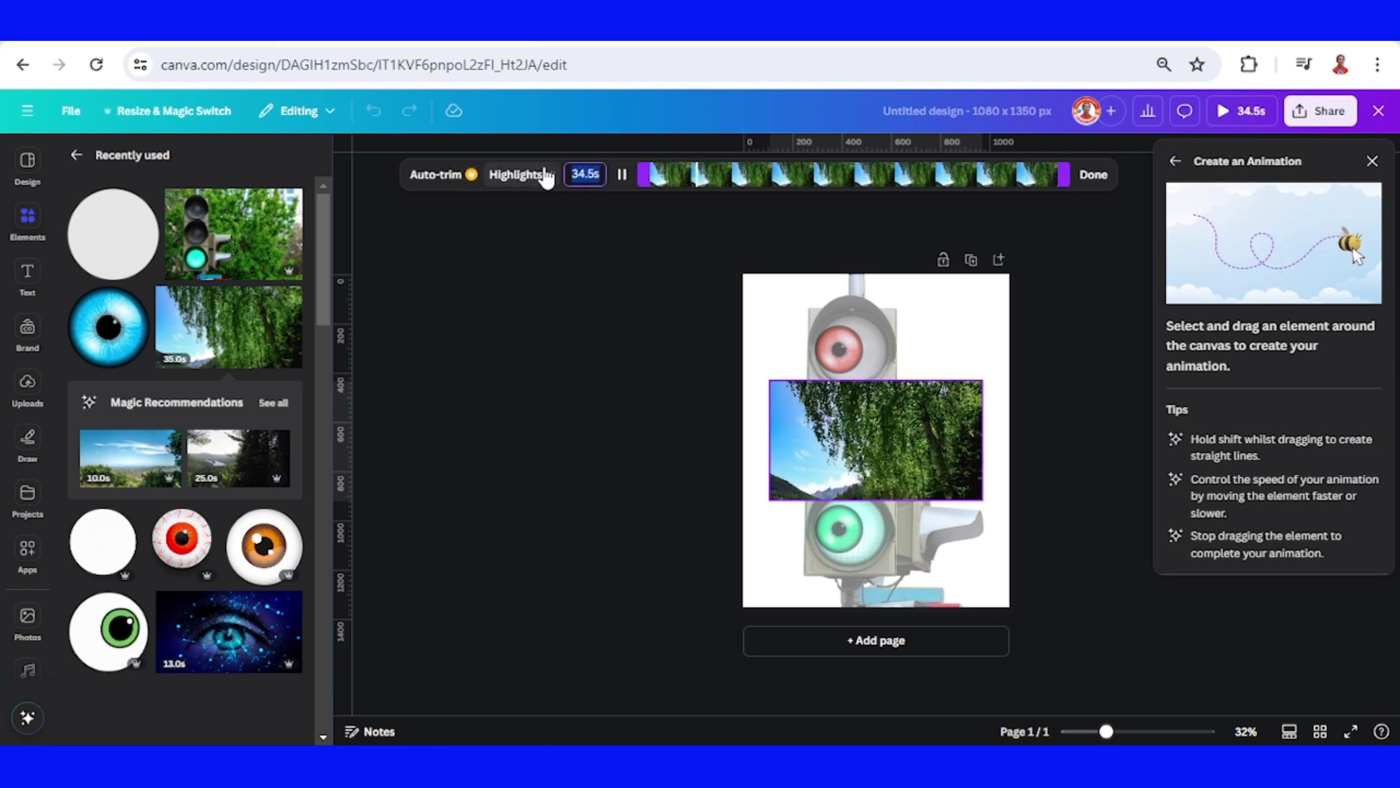
{"action": "type", "text": "5"}
{"action": "key", "text": "Return"}
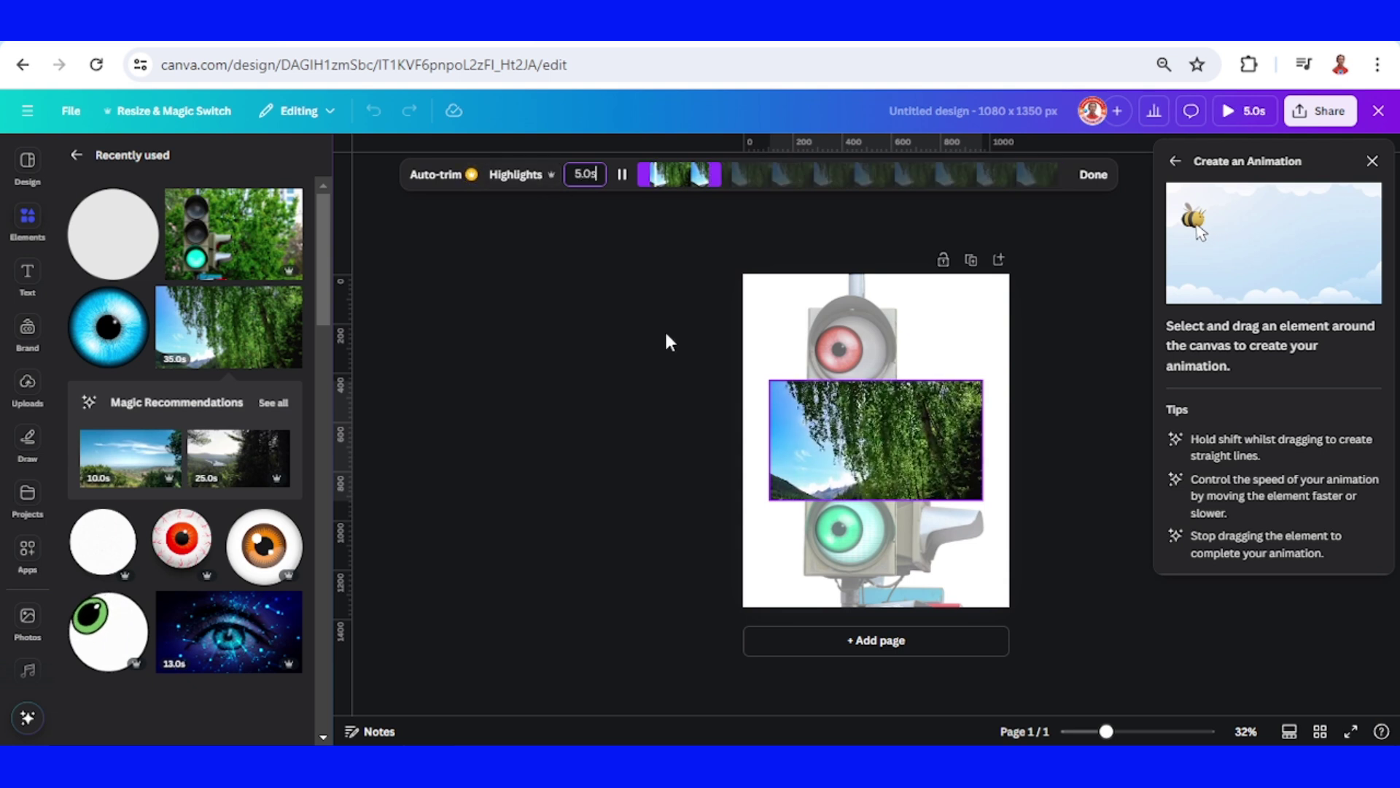
{"action": "right_click", "coordinate": [916, 441]}
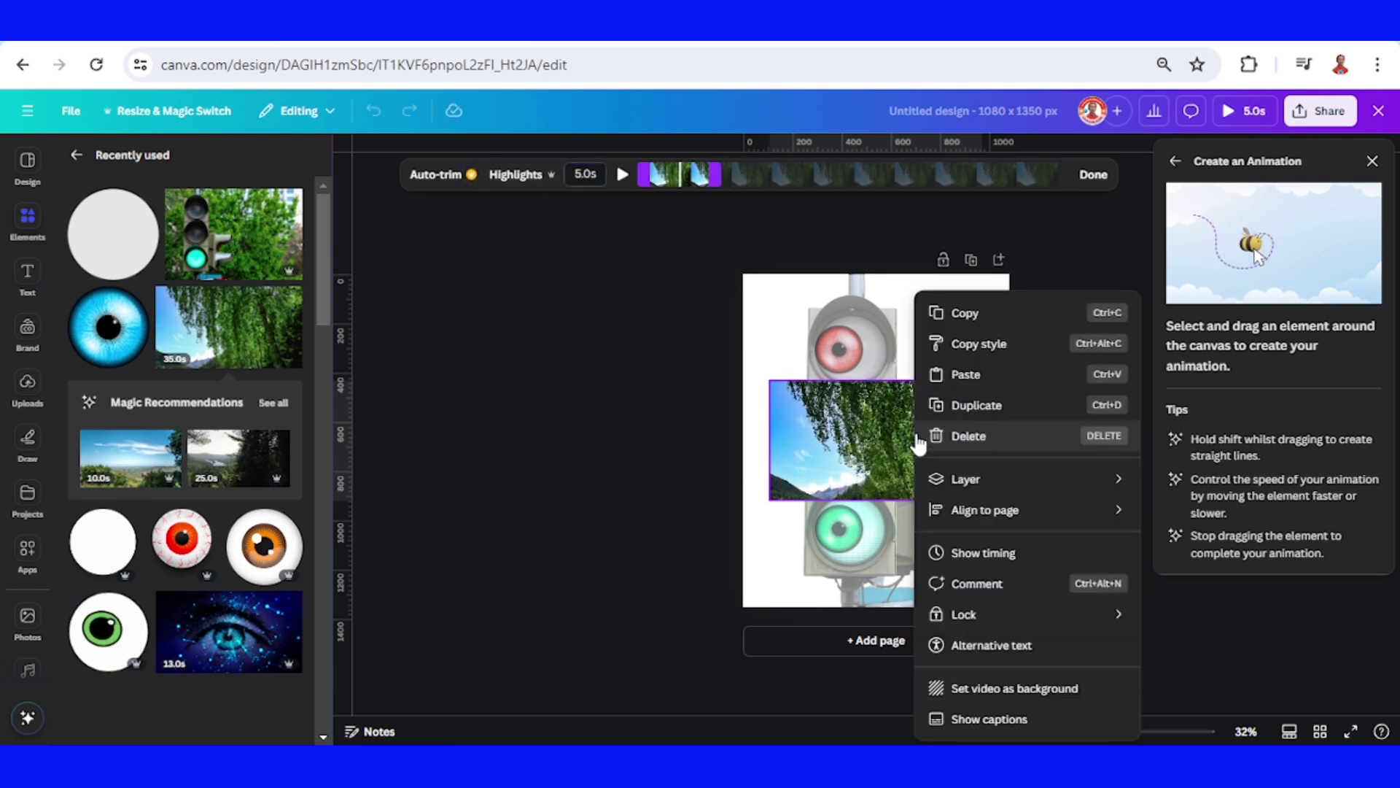
{"action": "left_click", "coordinate": [1010, 697]}
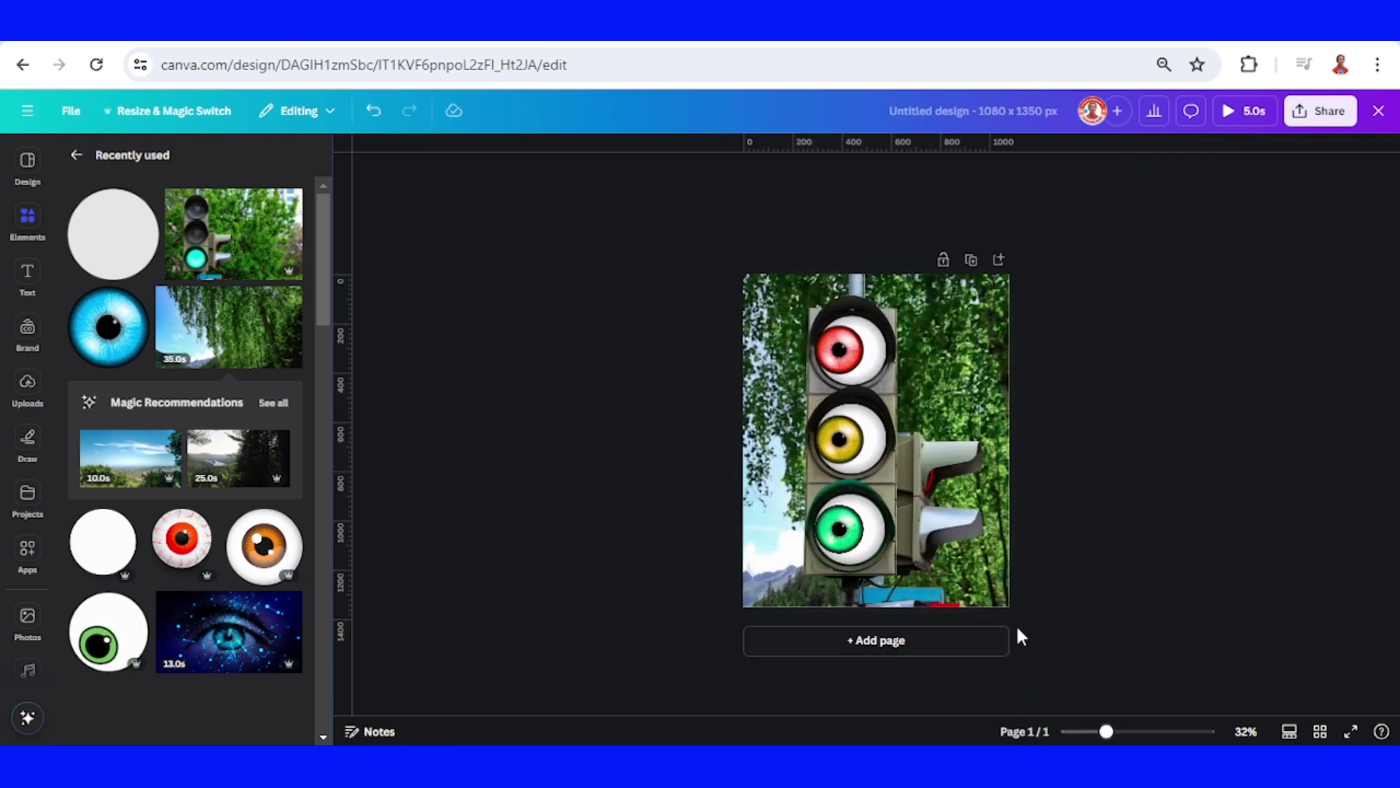
Flip the birch-tree background video horizontally.
{"action": "left_click", "coordinate": [758, 308]}
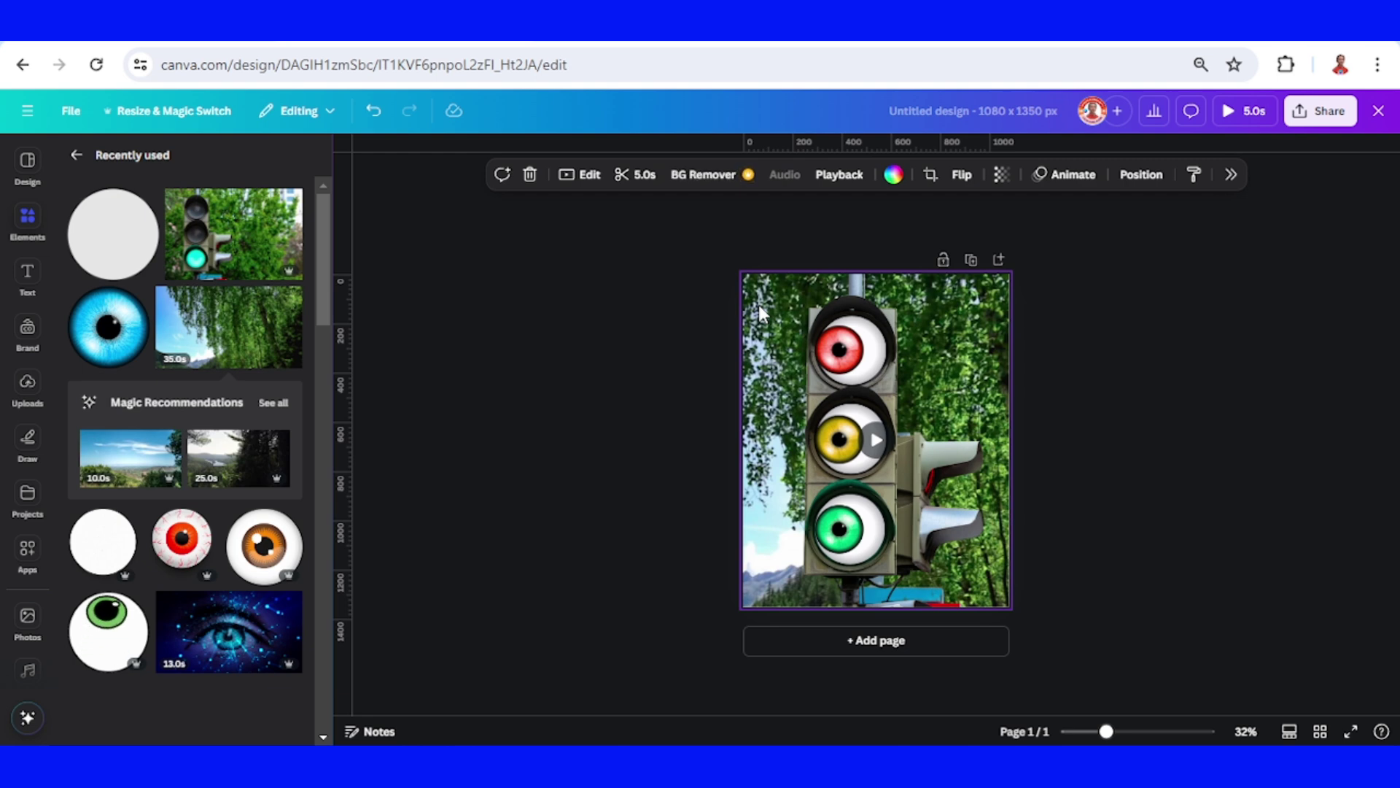
{"action": "left_click", "coordinate": [962, 177]}
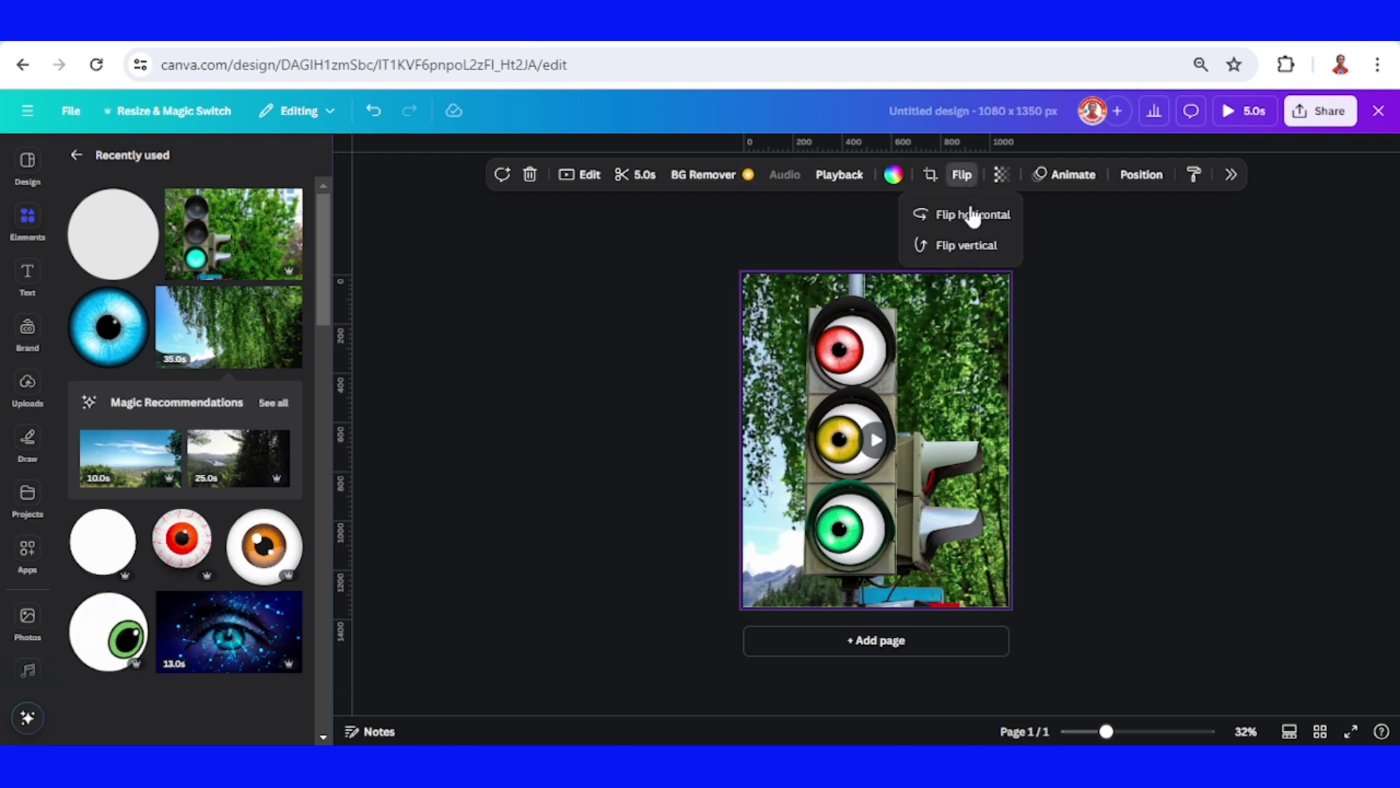
{"action": "left_click", "coordinate": [973, 219]}
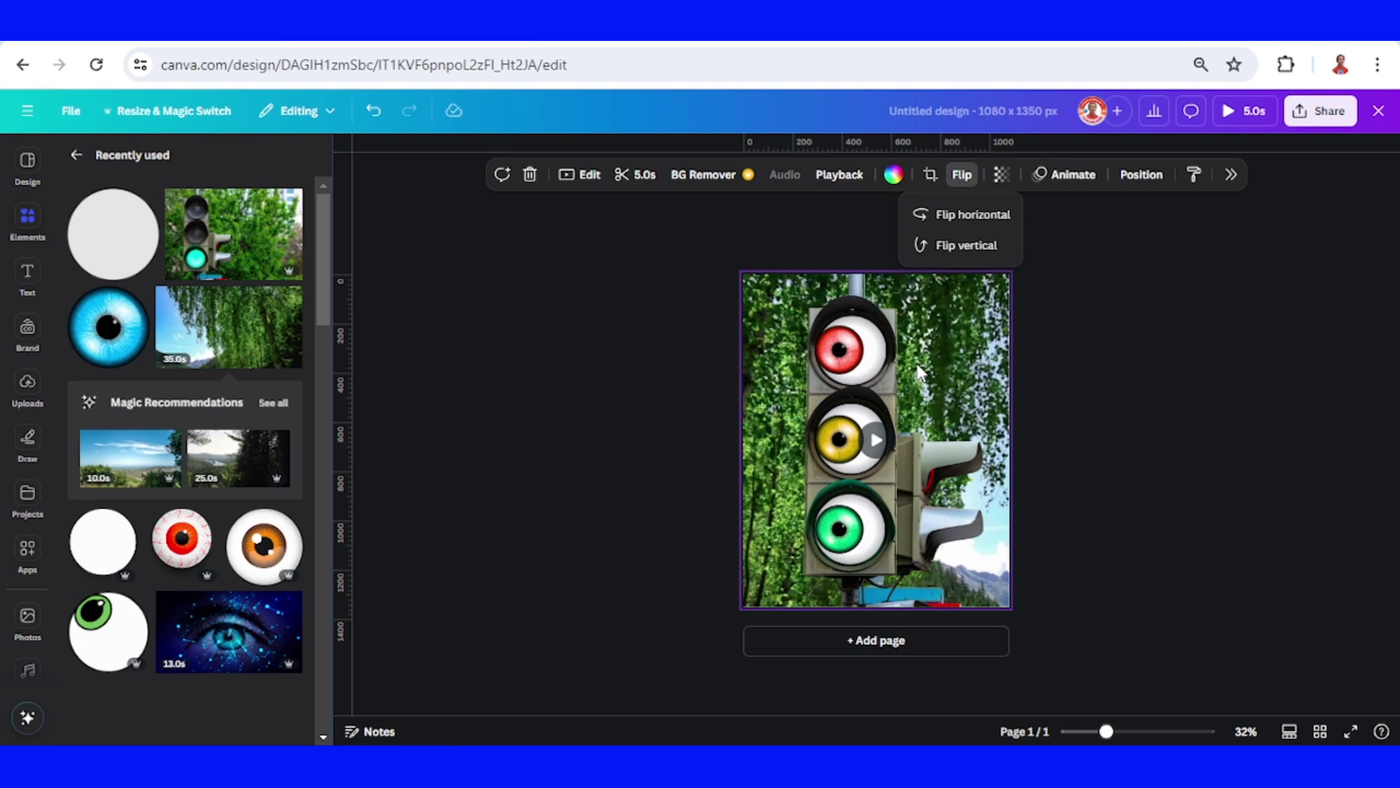
Crop-shift the background left to show sky, then preview the design full screen.
{"action": "double_click", "coordinate": [1005, 303]}
{"action": "left_click_drag", "start_coordinate": [1056, 390], "coordinate": [922, 388]}
{"action": "left_click", "coordinate": [1332, 328]}
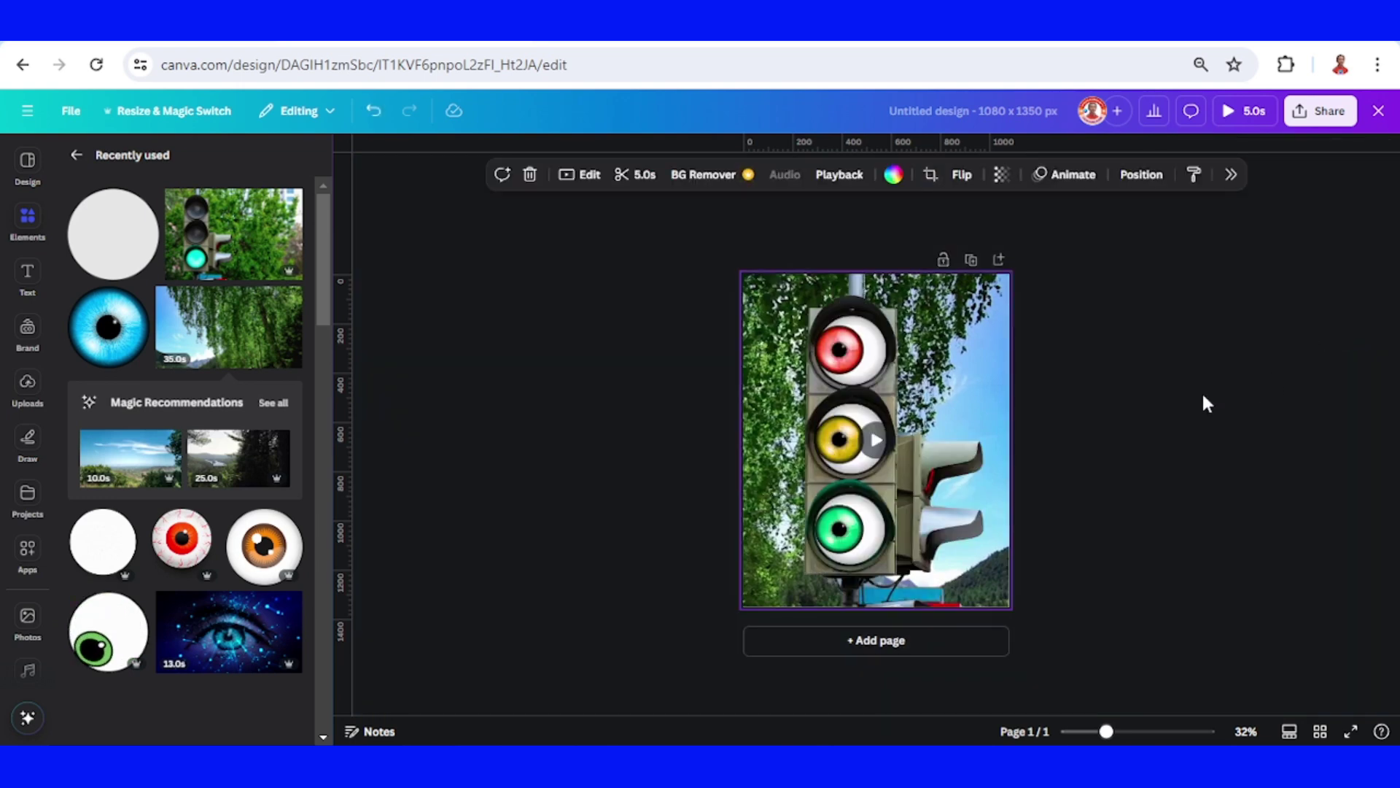
{"action": "key", "text": "ctrl+alt+p"}
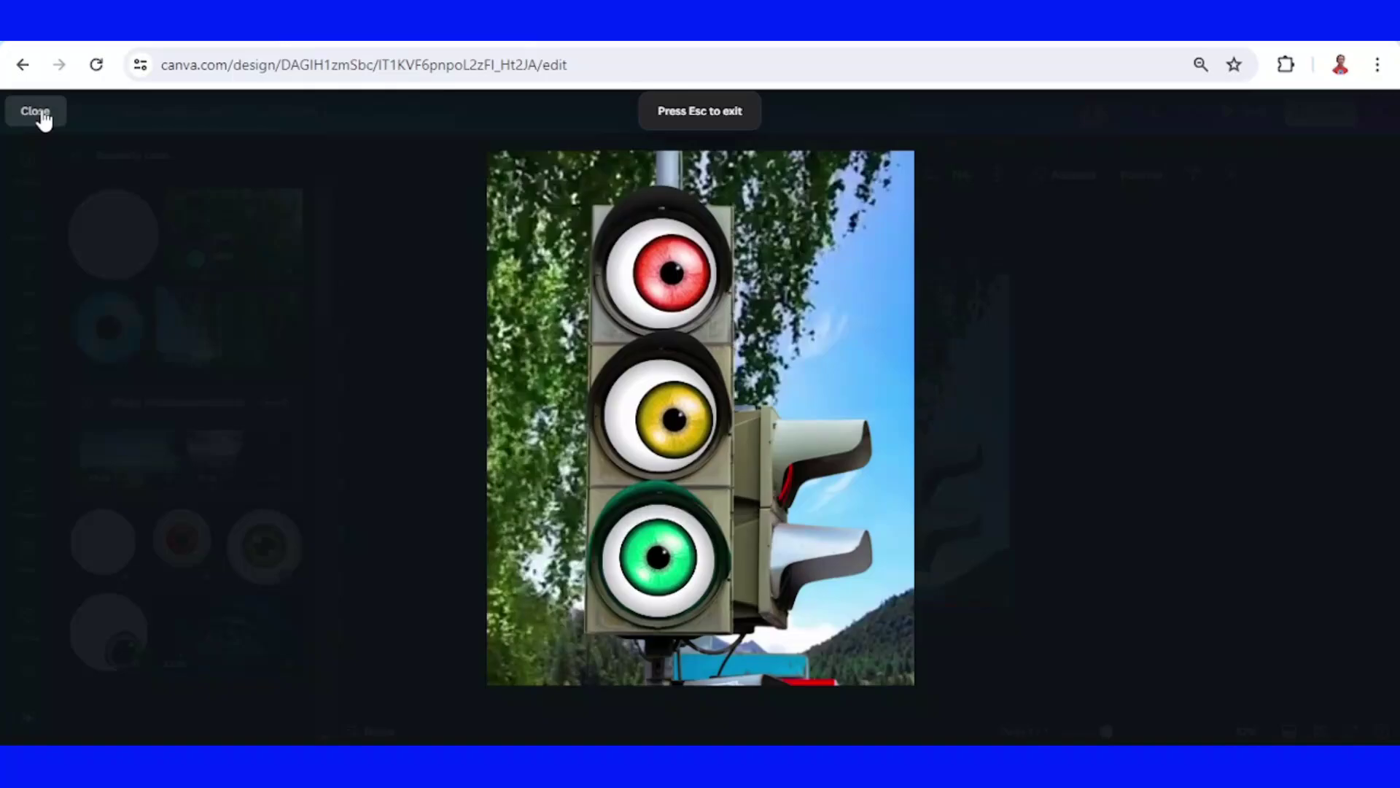